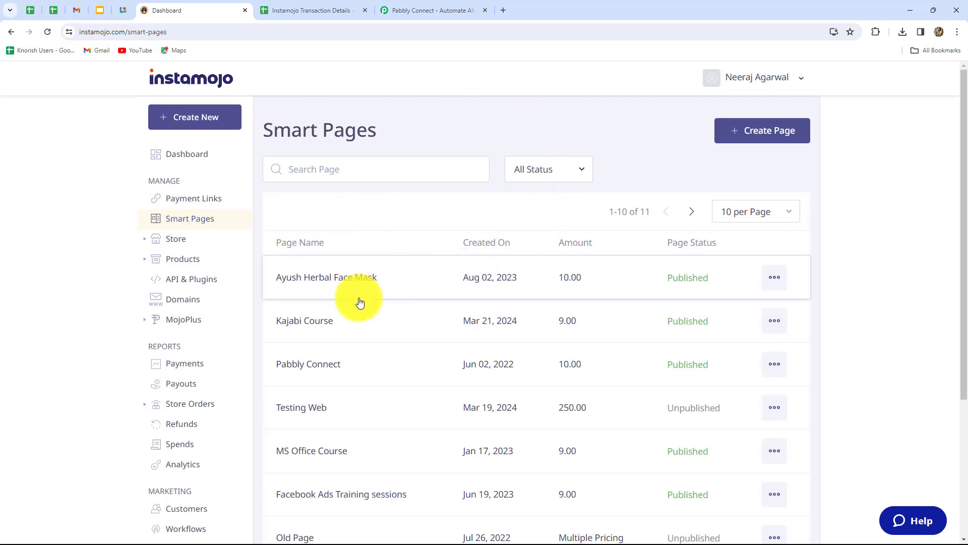
Step: Leave Instamojo's Smart Pages view for the Pabbly Connect website tab
click(408, 10)
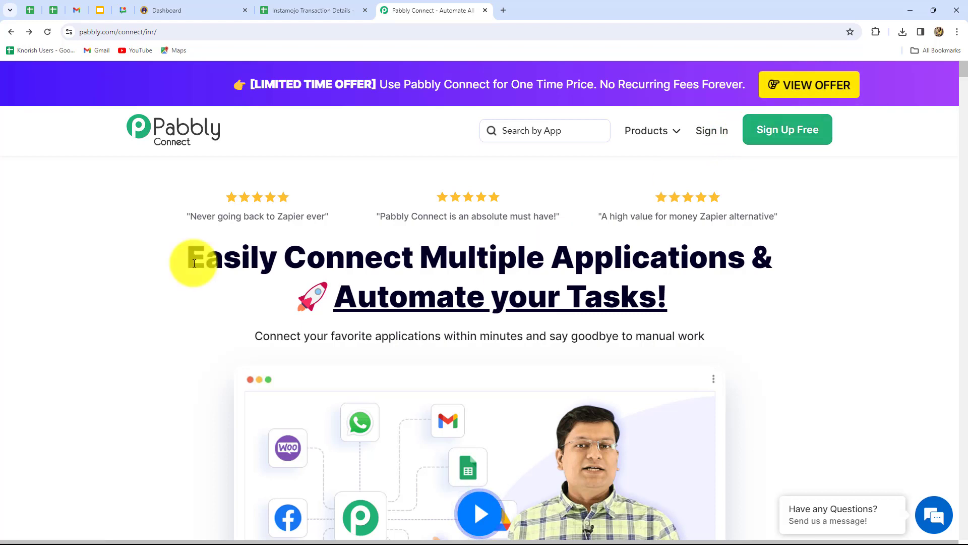
drag(195, 263, 690, 304)
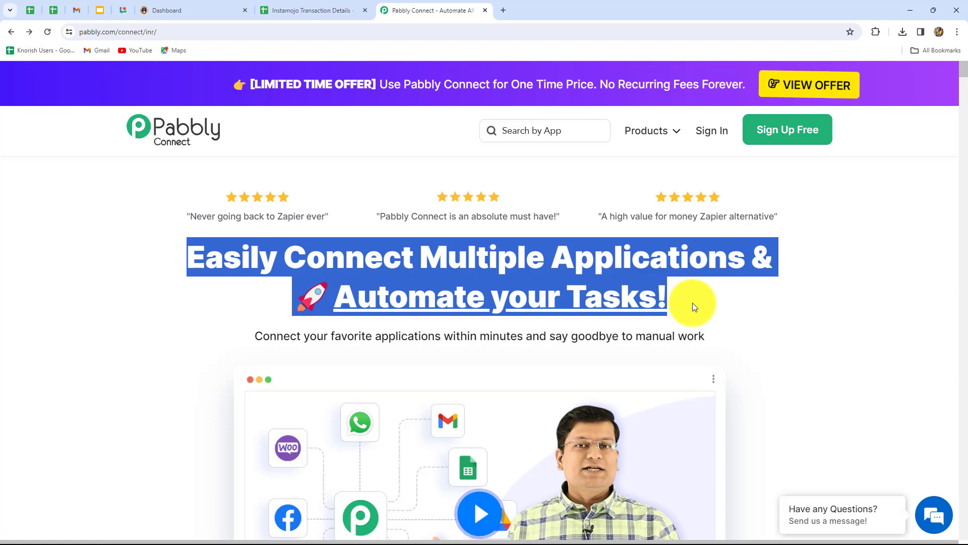
click(692, 303)
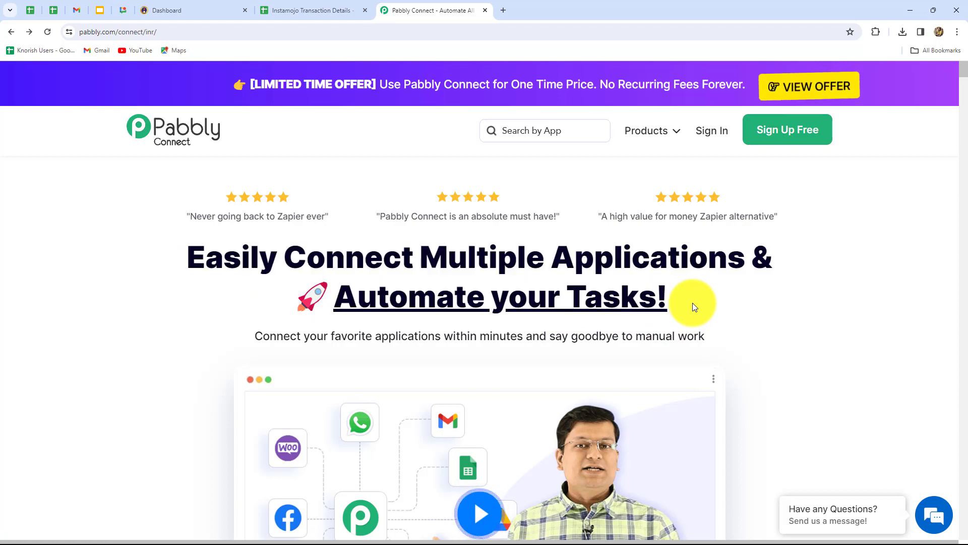
Step: Sign in to Pabbly and open Pabbly Connect from the All Pabbly Apps page
click(716, 134)
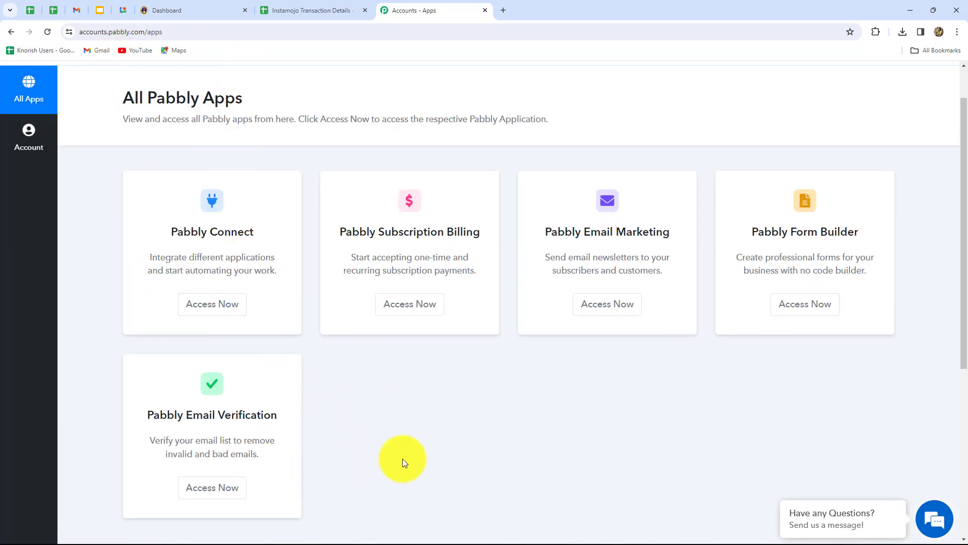
drag(171, 232, 261, 233)
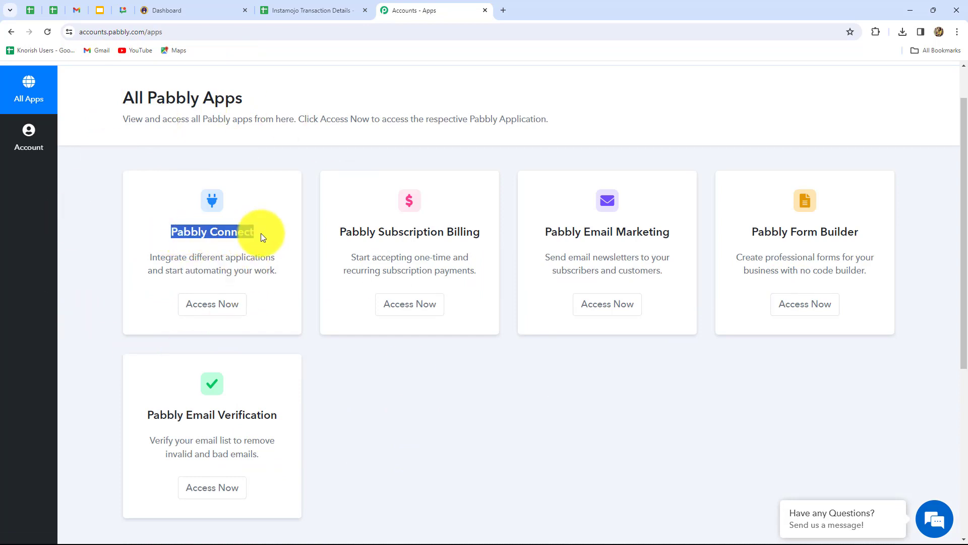
click(210, 313)
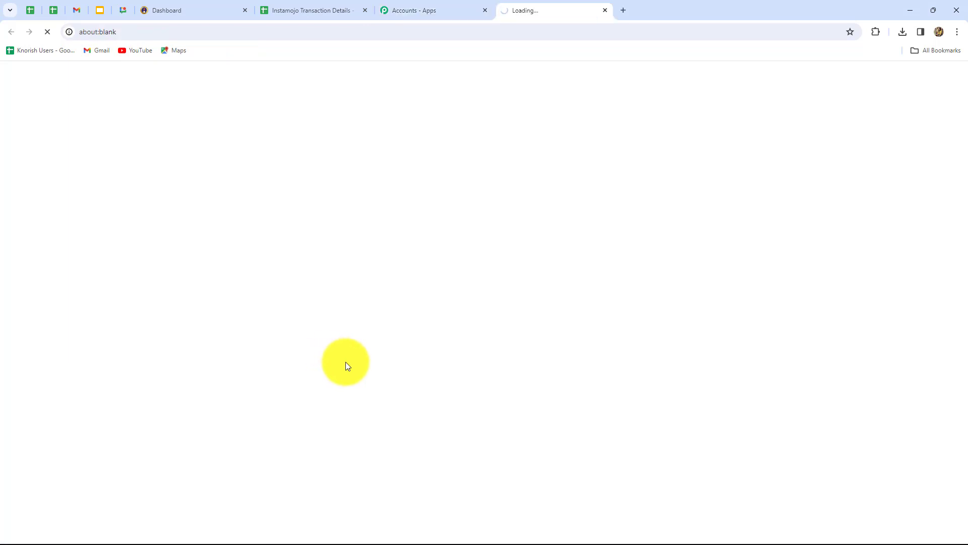
scroll(611, 422, down, 3)
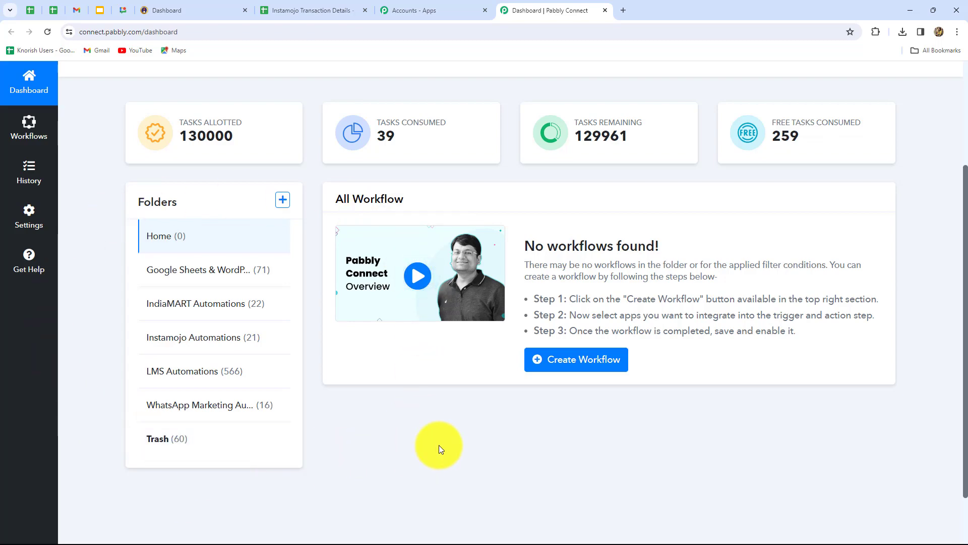
scroll(689, 297, up, 3)
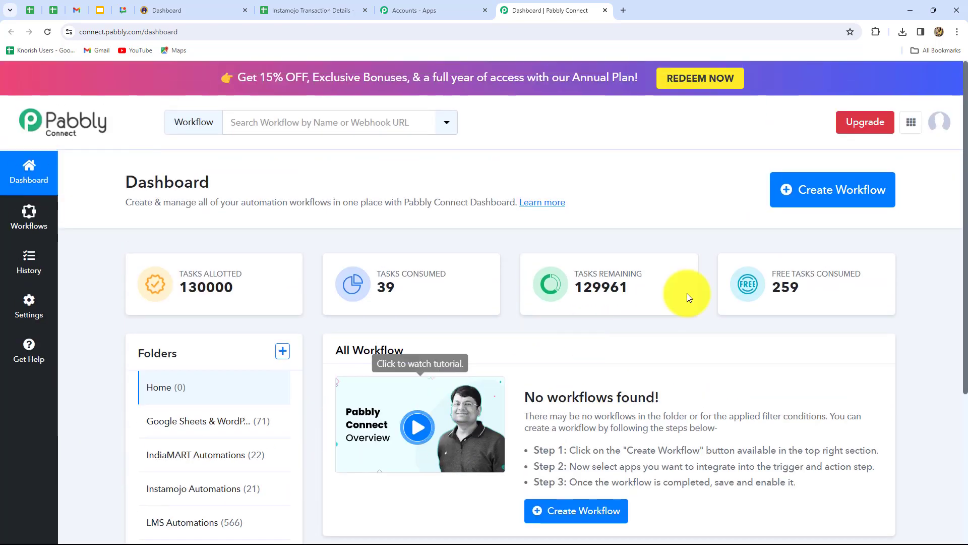
Step: Create a workflow named 'How to Set Up Webhook Inside Instamojo?' in the Instamojo Automations folder
click(830, 201)
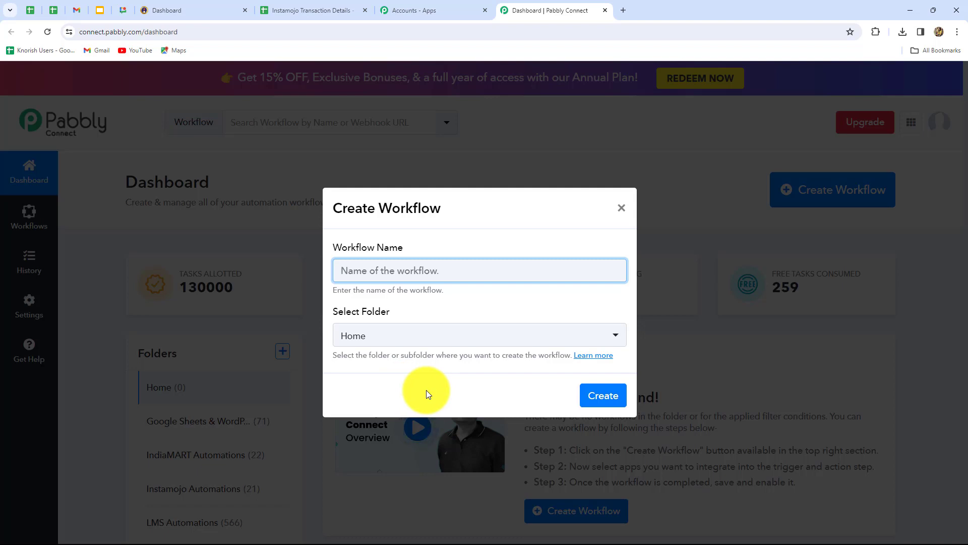
text(How to Set Up Webhook Inside Instamojo?)
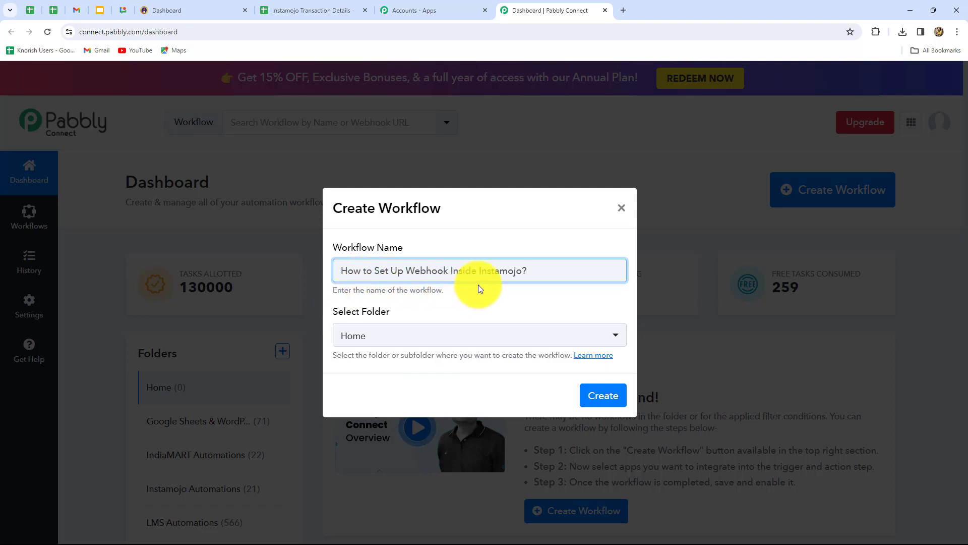
click(461, 336)
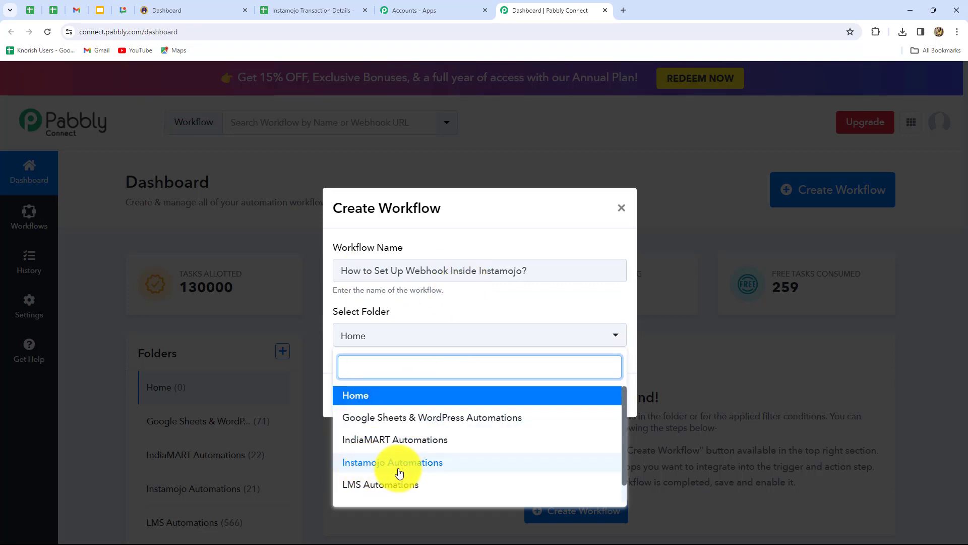
click(432, 467)
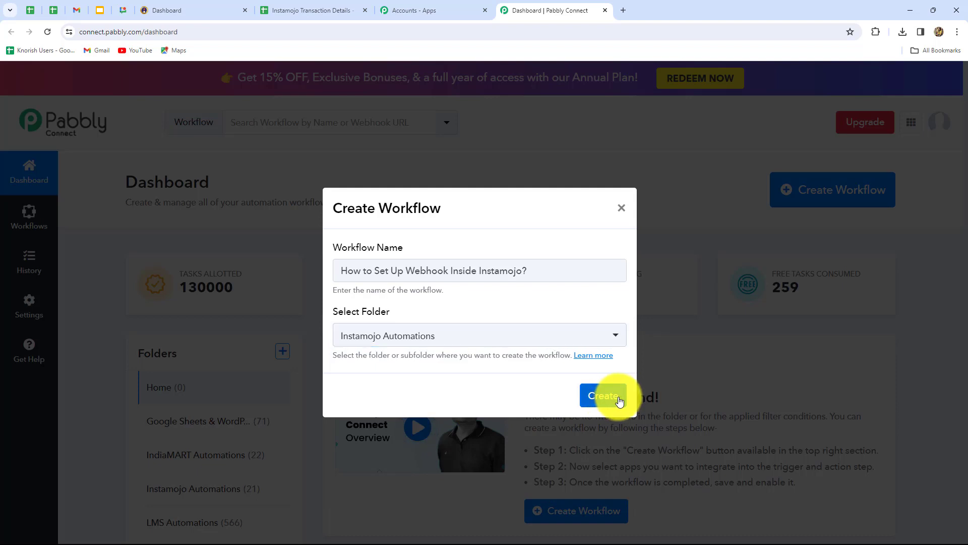
click(614, 397)
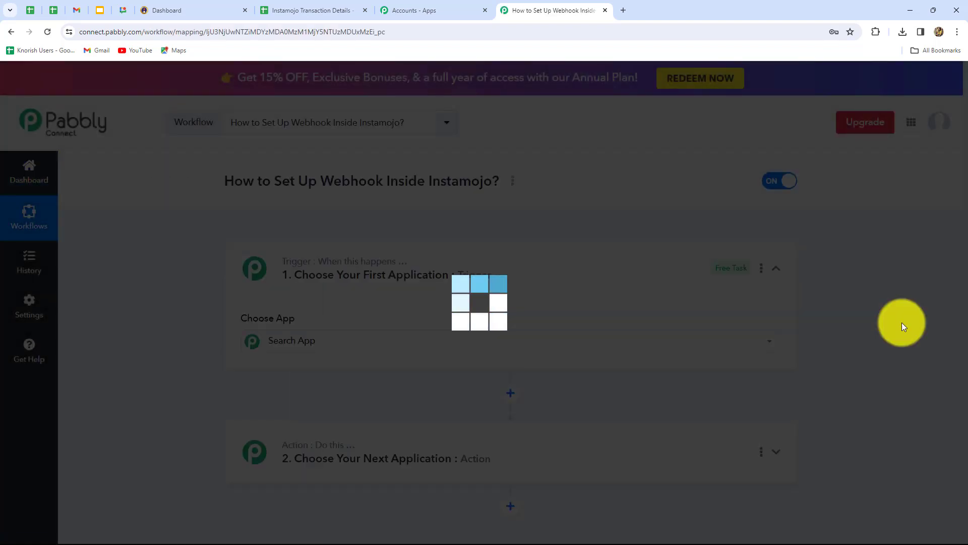
scroll(901, 322, down, 4)
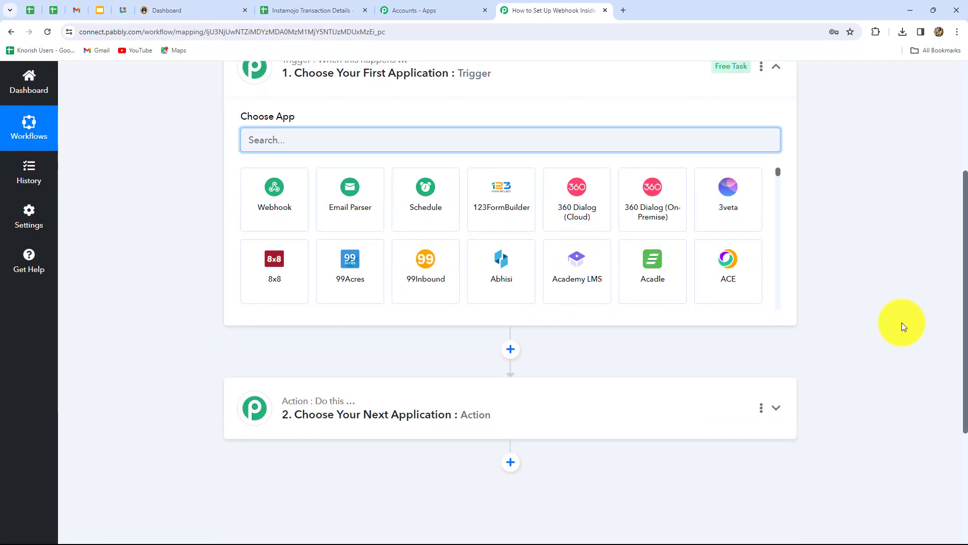
scroll(902, 323, up, 2)
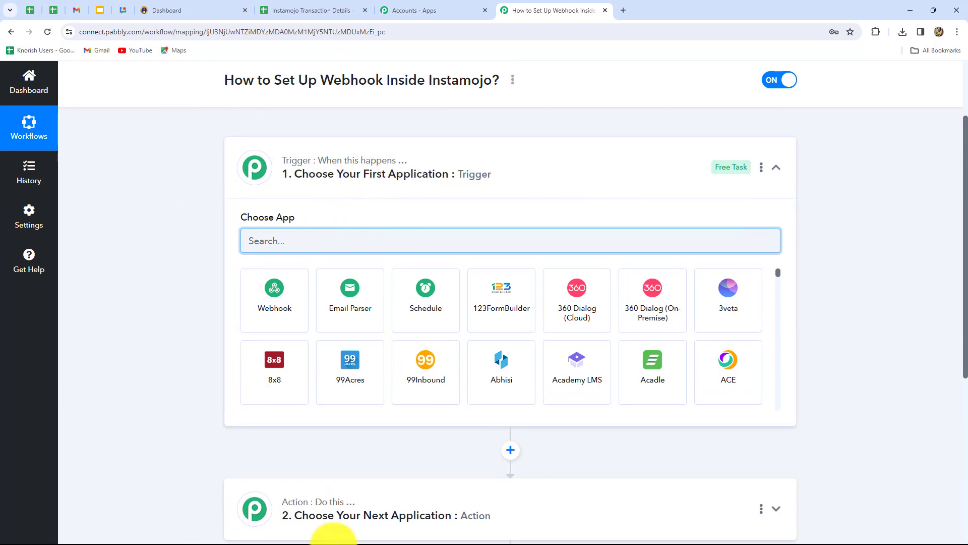
click(775, 168)
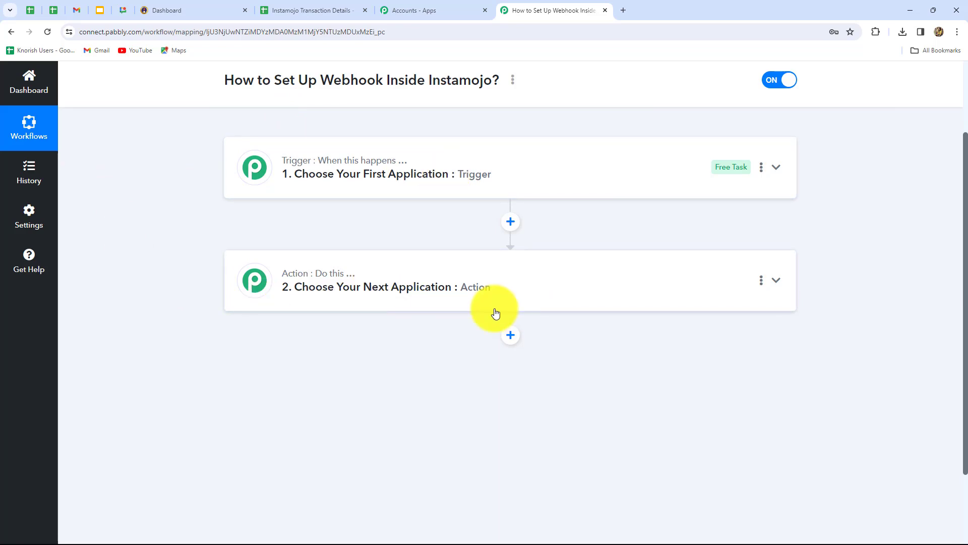
scroll(418, 295, up, 2)
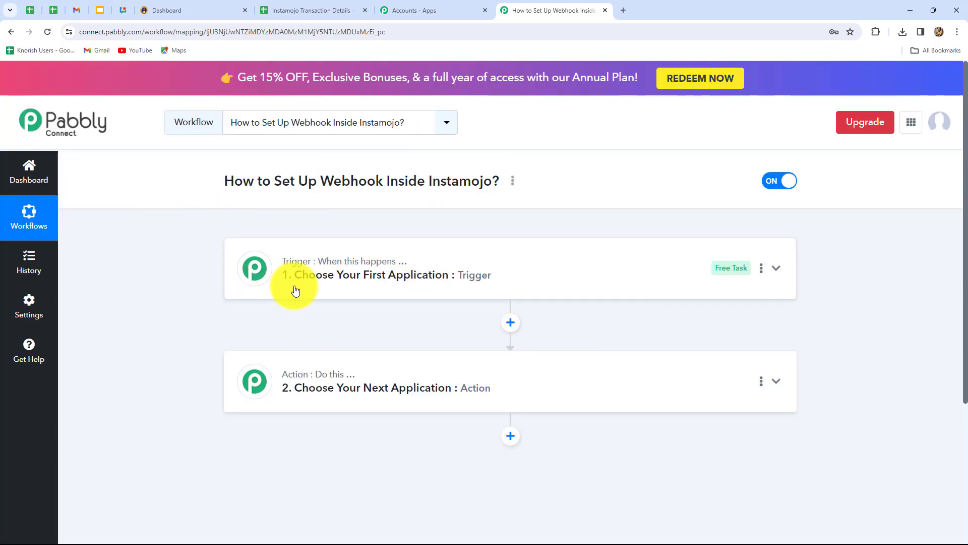
scroll(283, 289, down, 2)
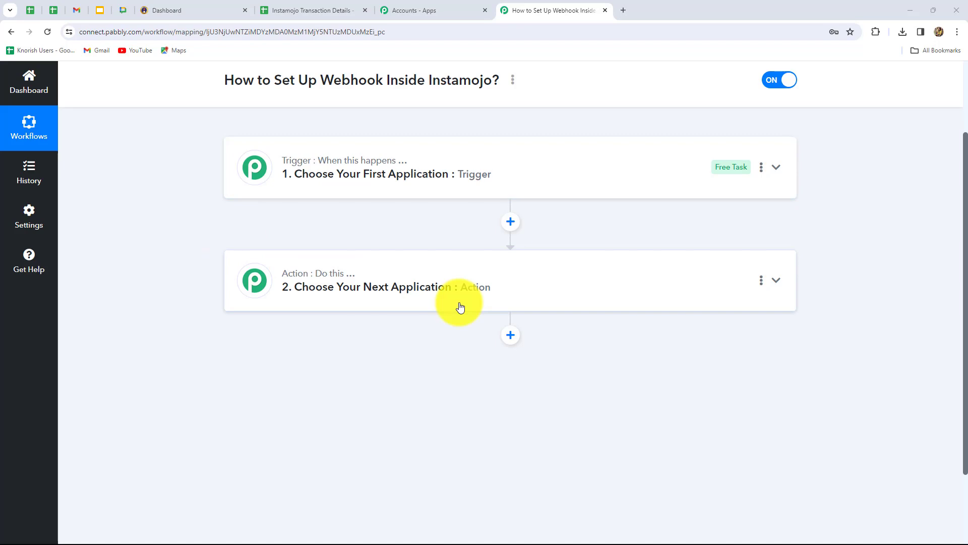
Step: Expand the workflow's trigger step, after a quick look at the Instamojo dashboard tab
click(444, 190)
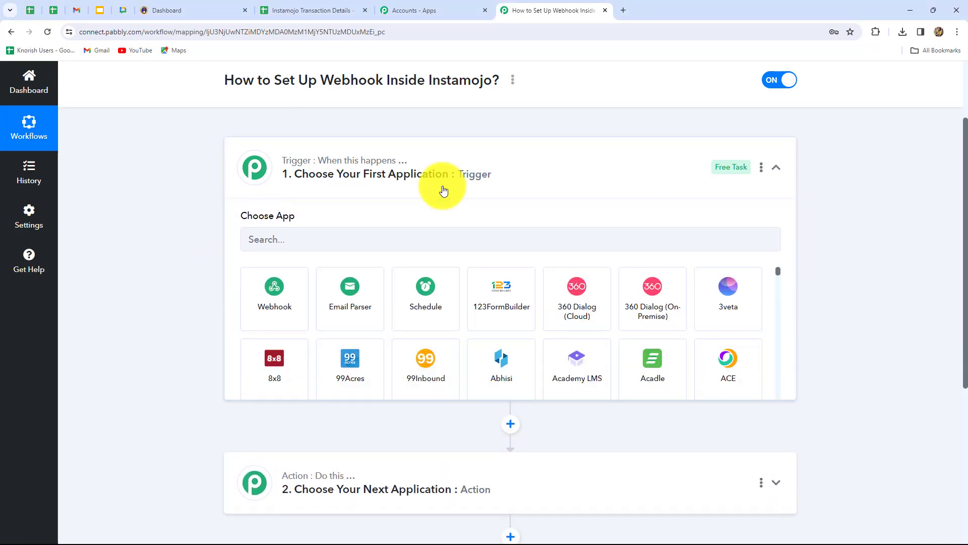
scroll(346, 244, up, 2)
scroll(264, 335, down, 2)
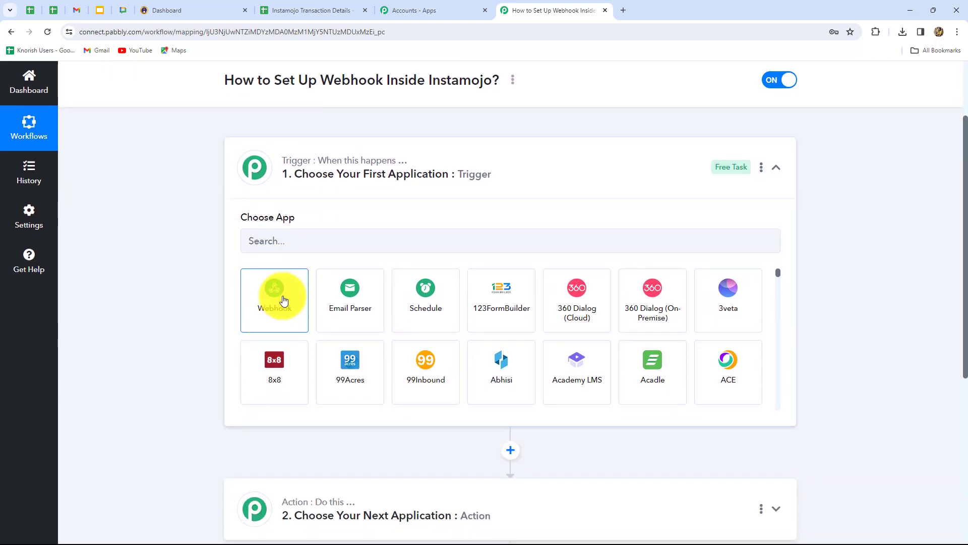
click(191, 11)
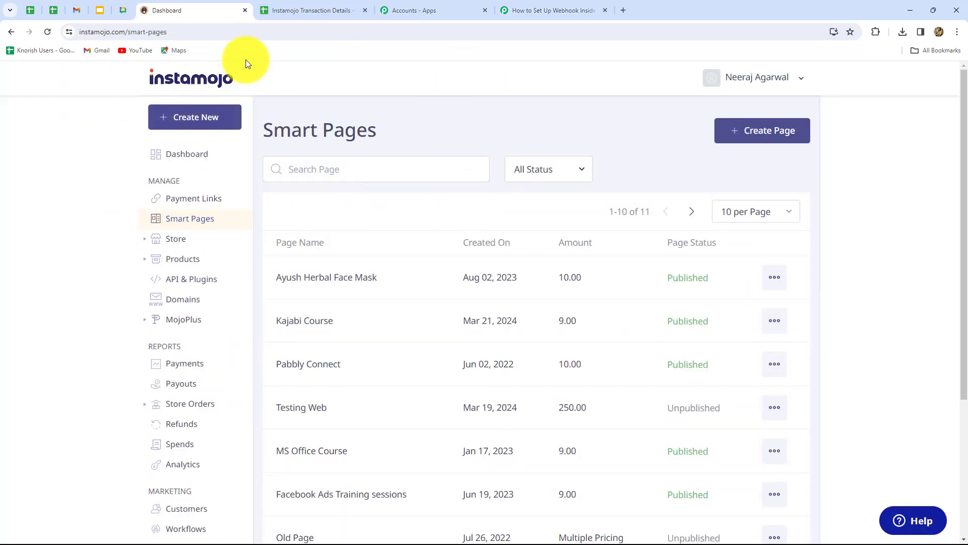
click(519, 11)
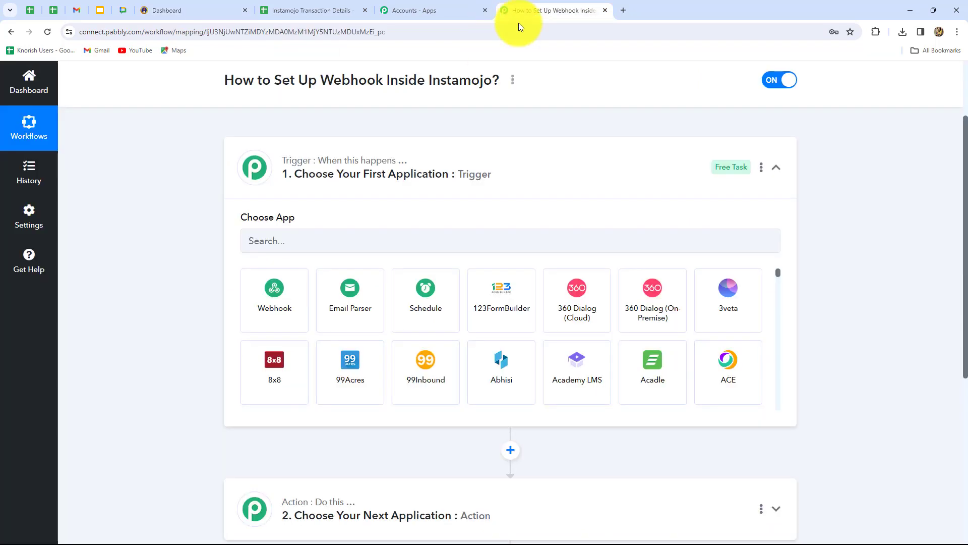
Step: Search 'Insta', choose Instamojo as the trigger app, and show its trigger events
click(316, 243)
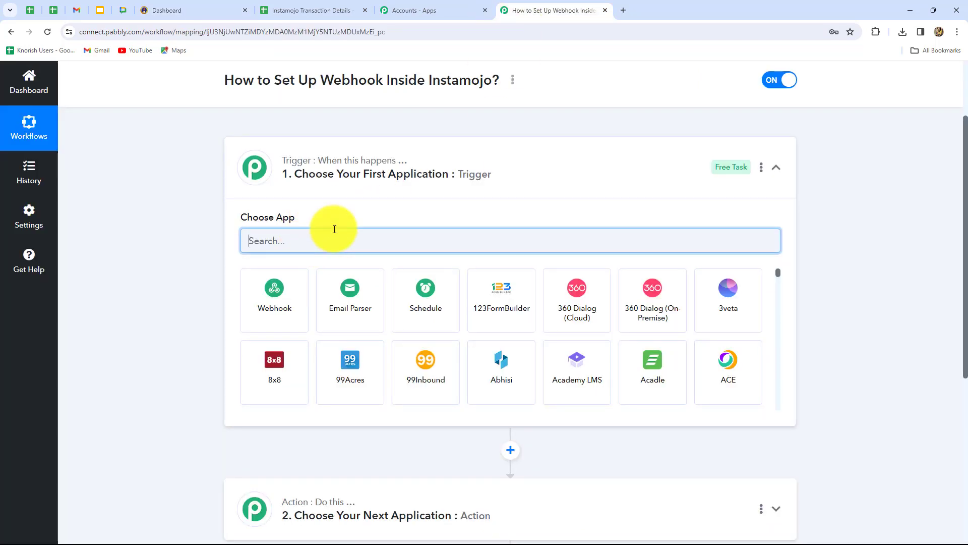
key(Caps_Lock)
text(Insta)
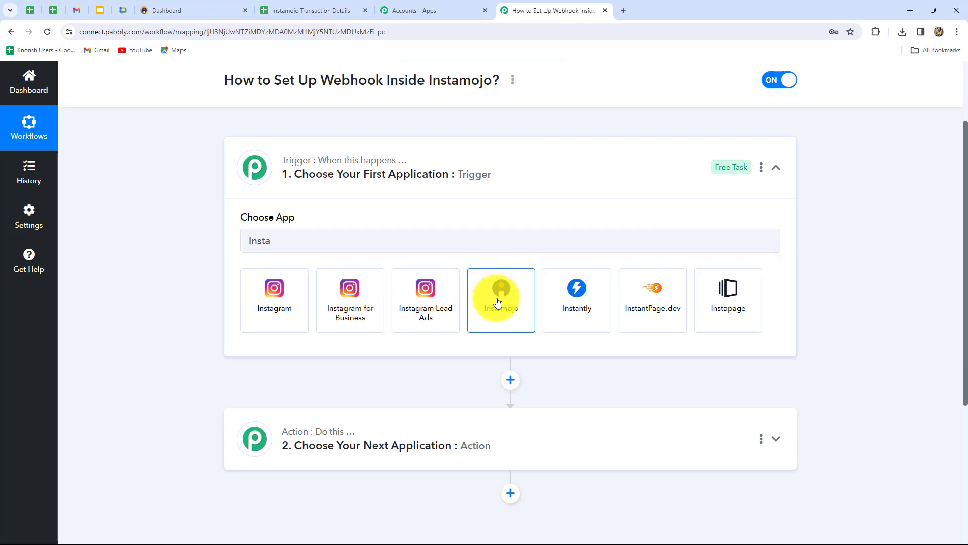
click(499, 298)
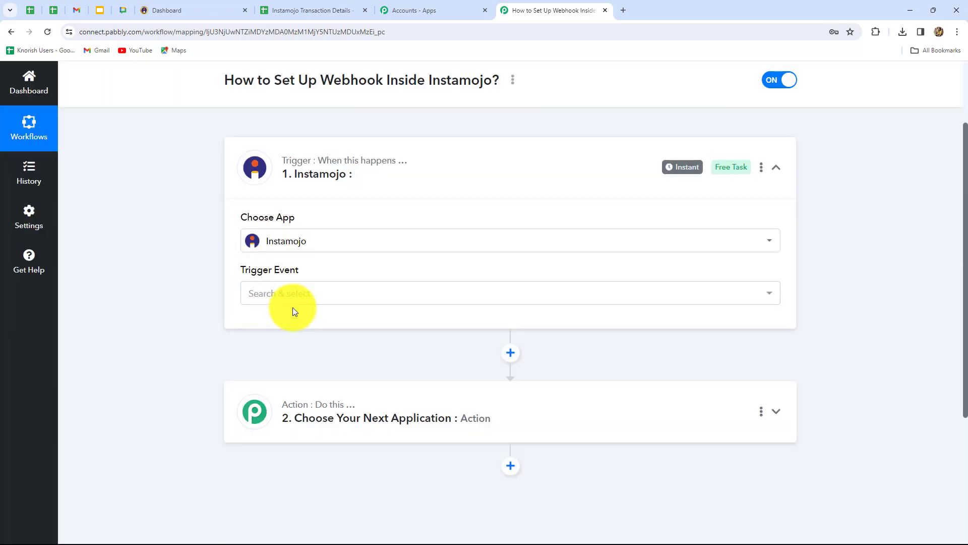
click(298, 293)
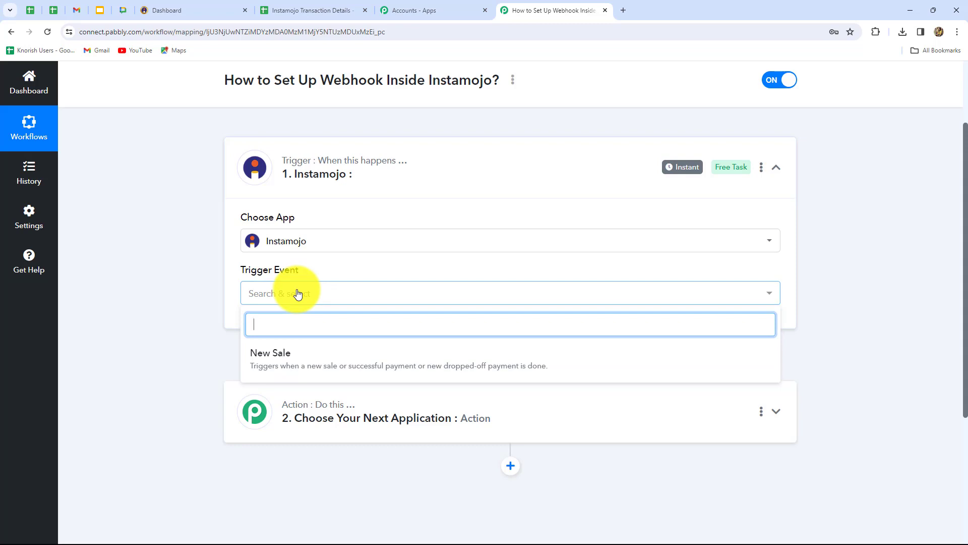
Step: Choose New Sale as the Instamojo trigger event and copy its webhook URL
click(270, 354)
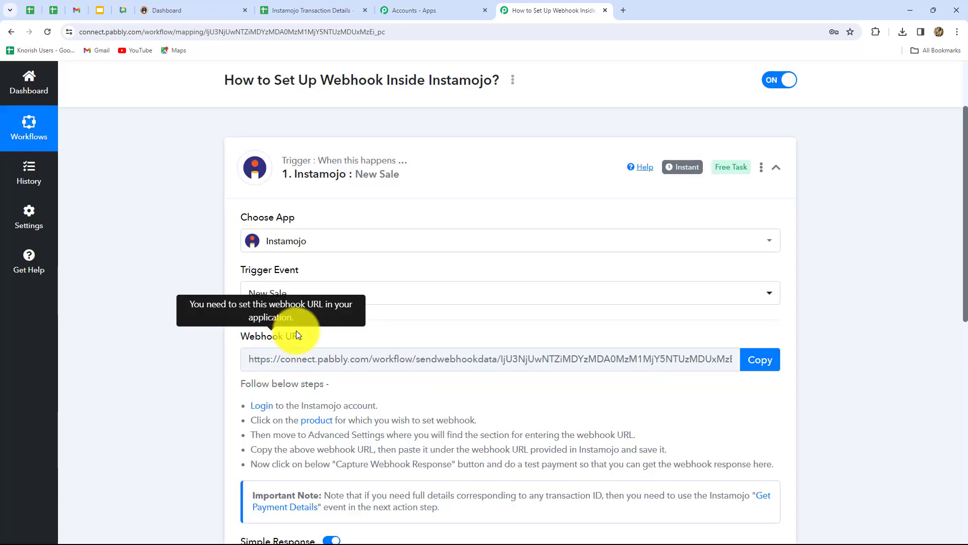
scroll(259, 373, down, 1)
scroll(258, 373, down, 2)
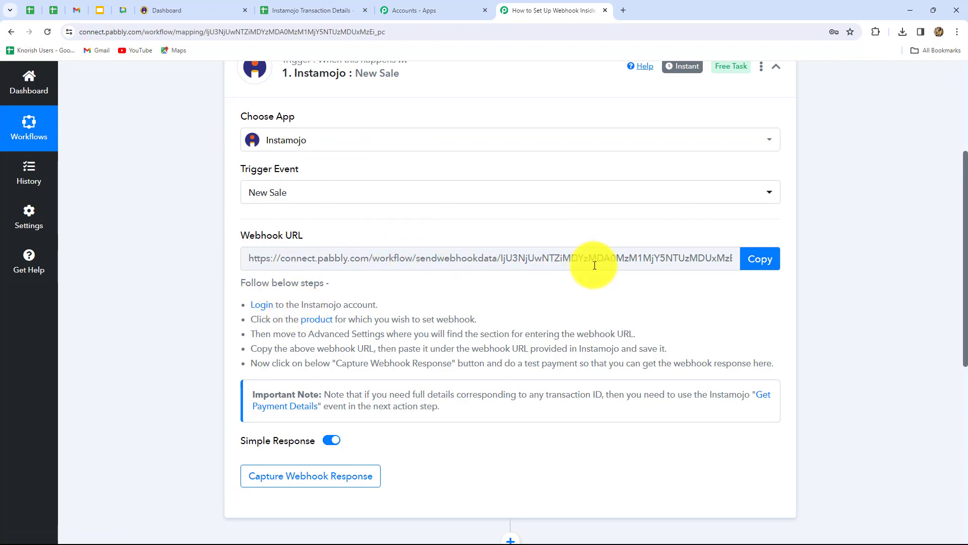
scroll(384, 88, up, 2)
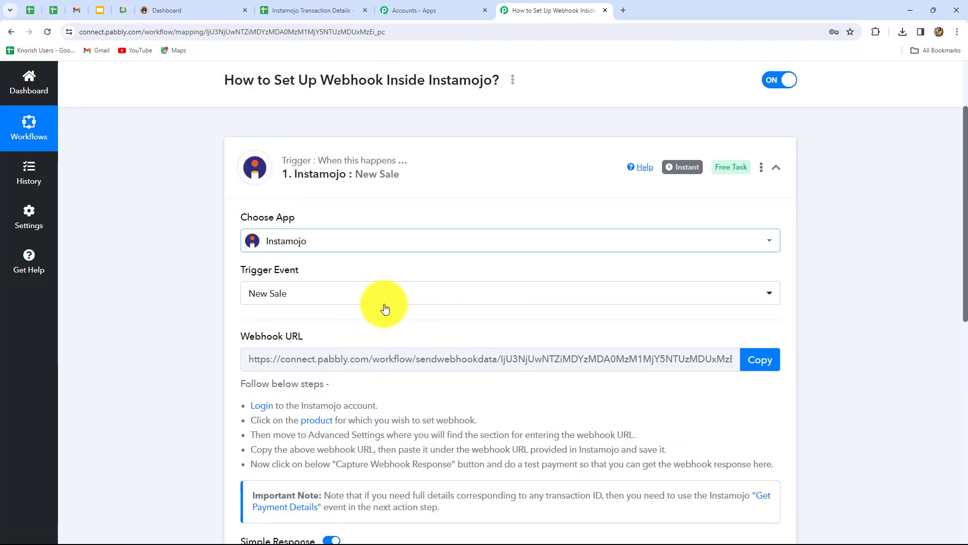
scroll(398, 310, down, 3)
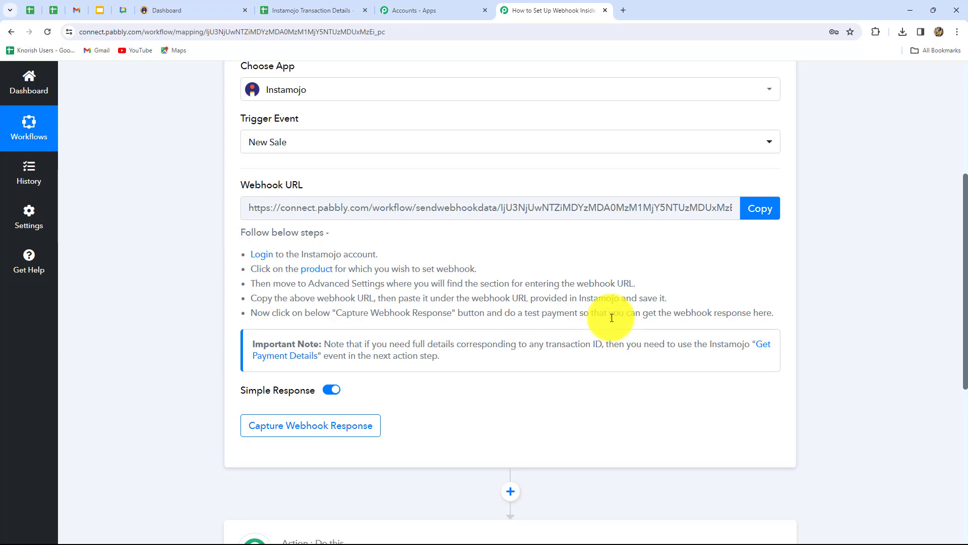
click(762, 209)
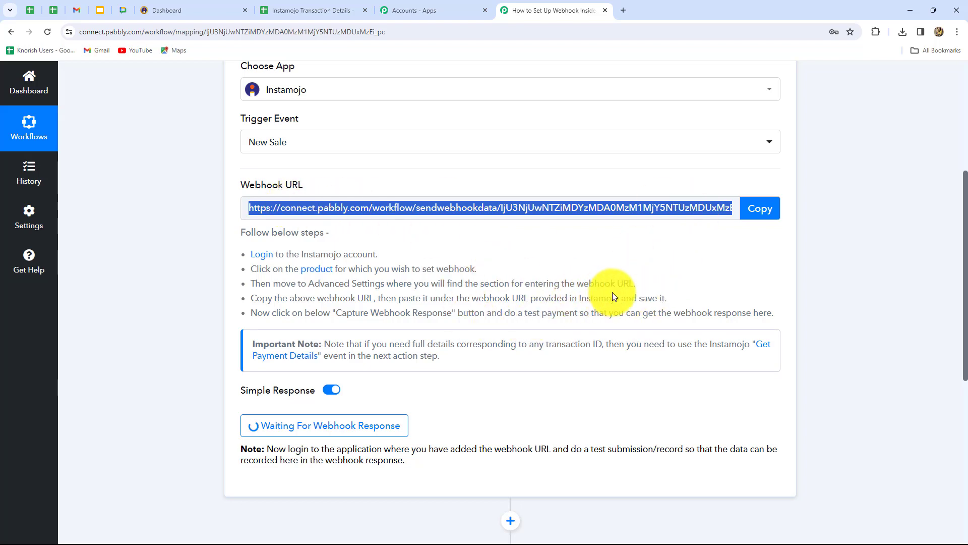
Step: Open Instamojo's All Products list showing Java E-Book, Smart Watch, PHP for Beginners and First Consultation
click(180, 7)
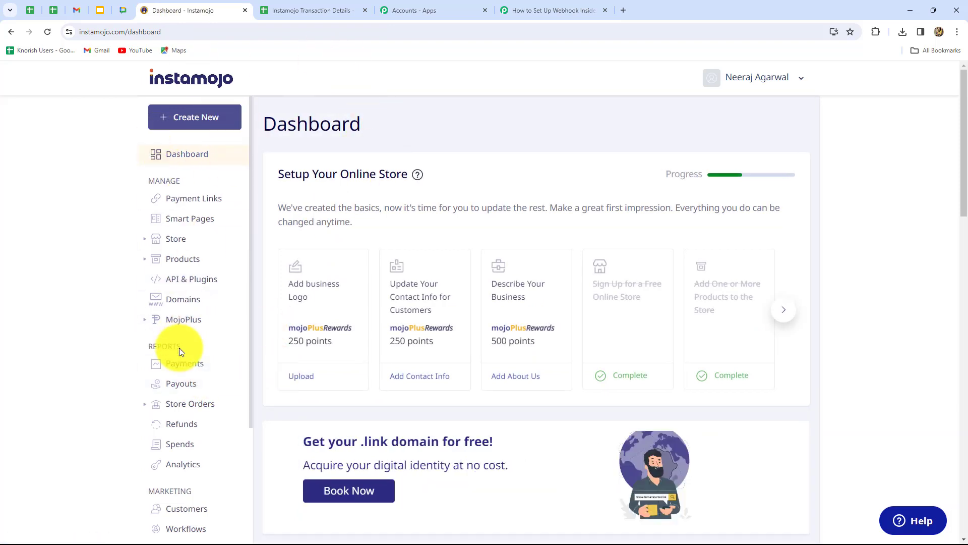
click(185, 259)
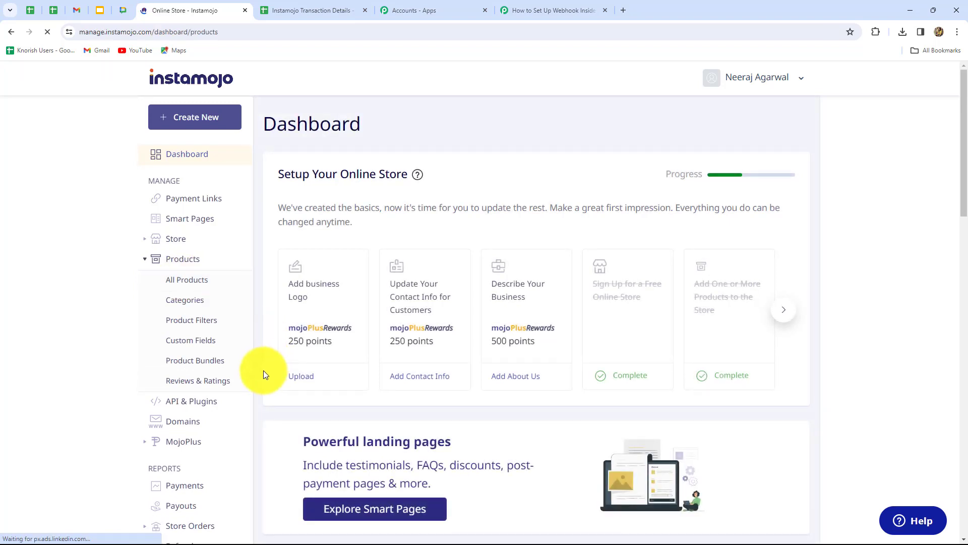
scroll(298, 423, down, 2)
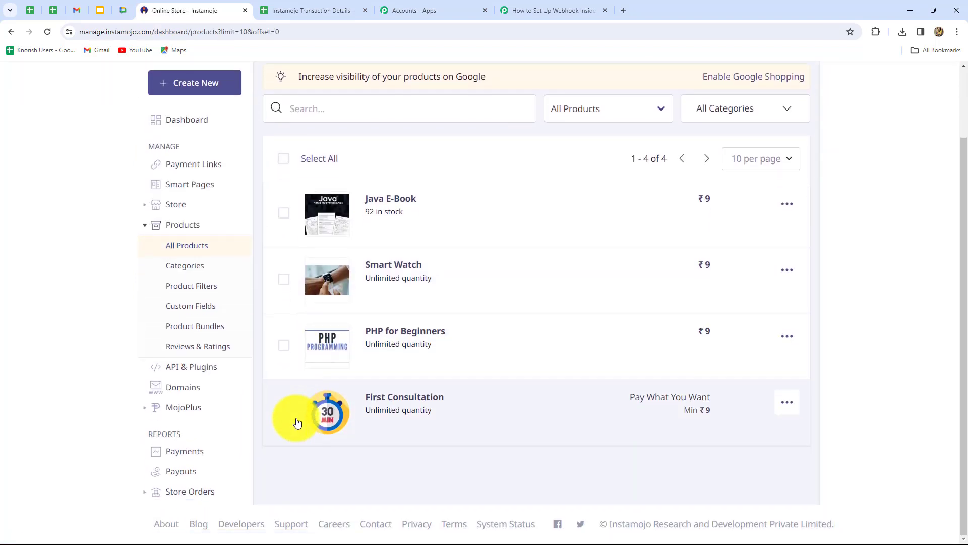
scroll(298, 422, up, 2)
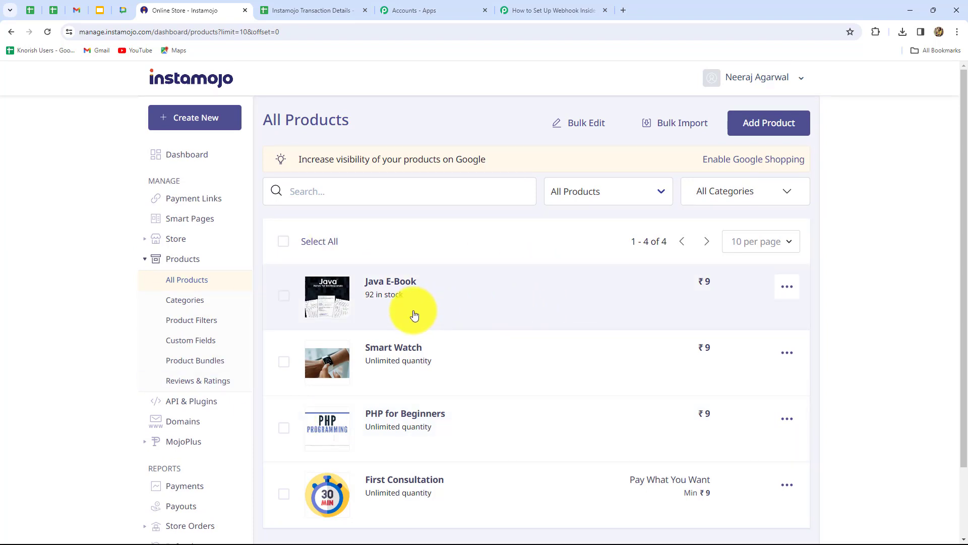
Step: Replace Java E-Book's Advanced Webhook URL with the pasted Pabbly URL and save the product
click(390, 284)
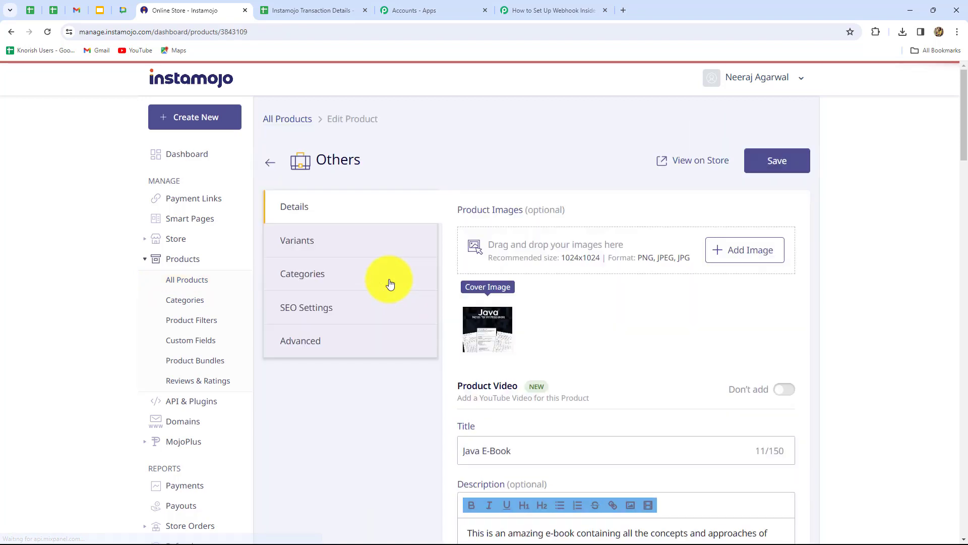
click(306, 348)
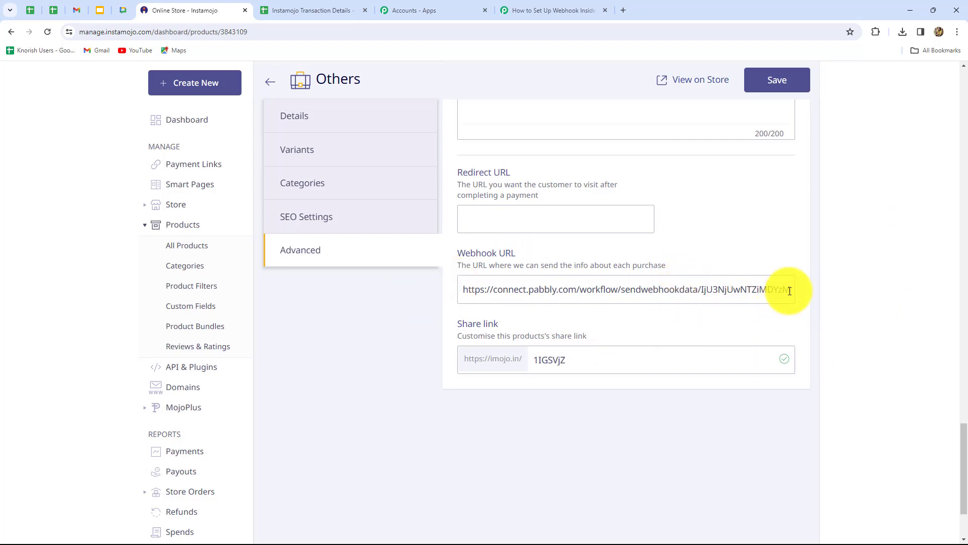
drag(790, 291, 452, 299)
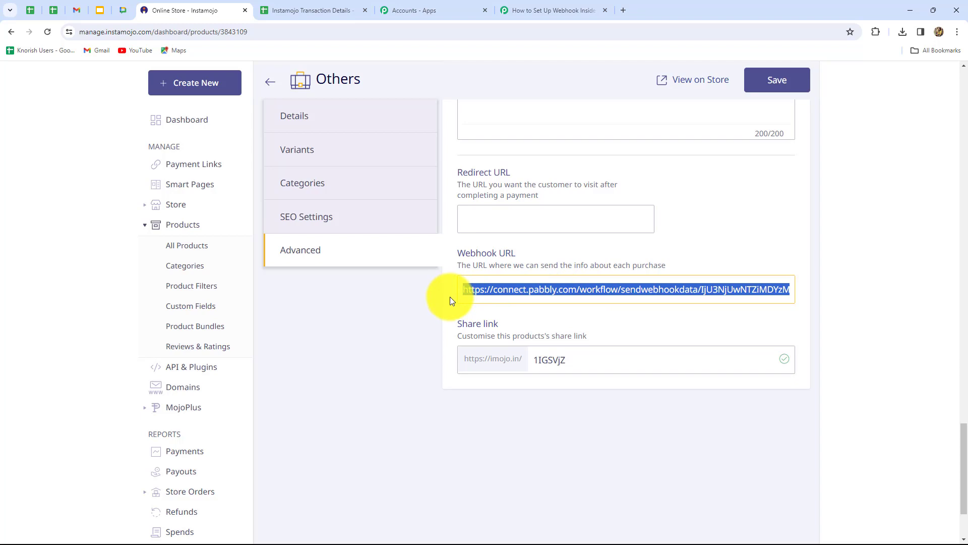
click(588, 289)
key(ctrl+a)
key(BackSpace)
key(ctrl+v)
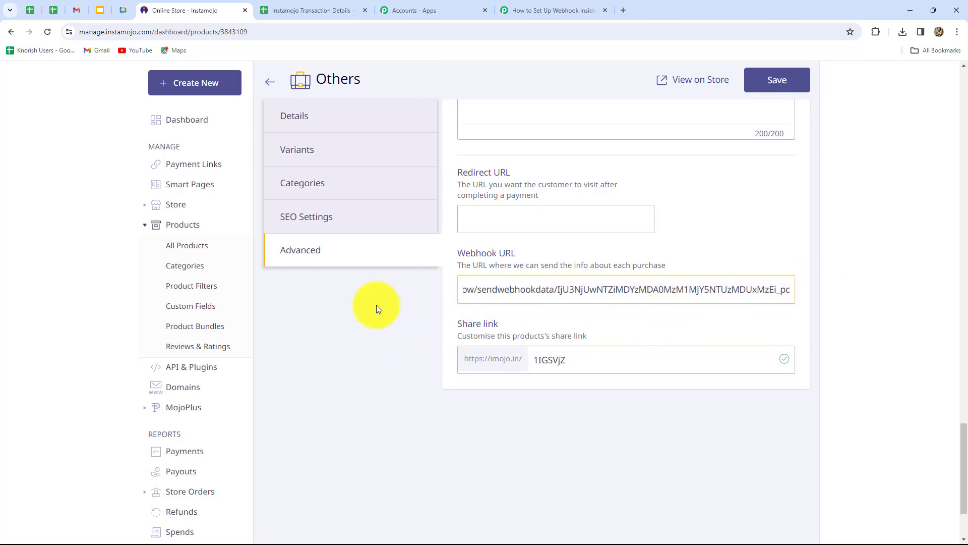
click(757, 82)
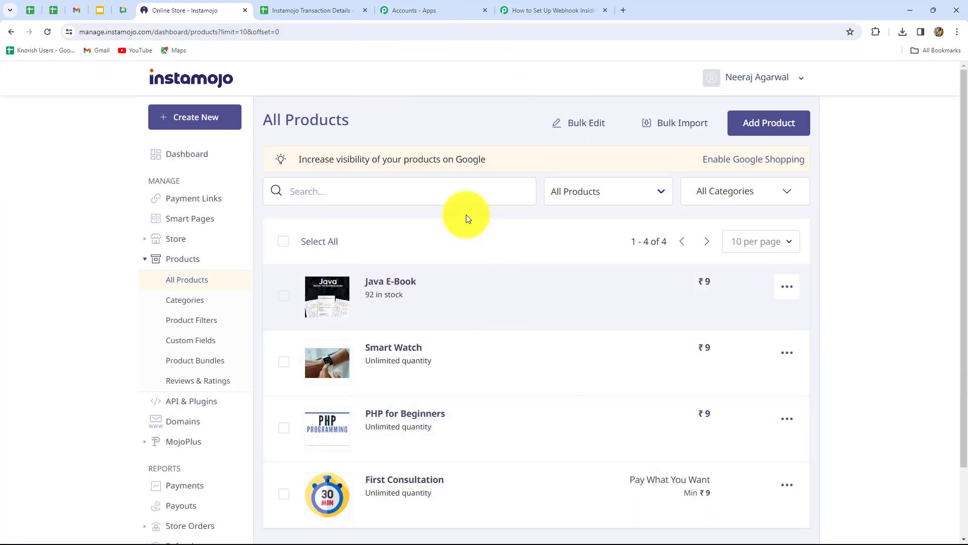
click(554, 10)
scroll(891, 376, down, 1)
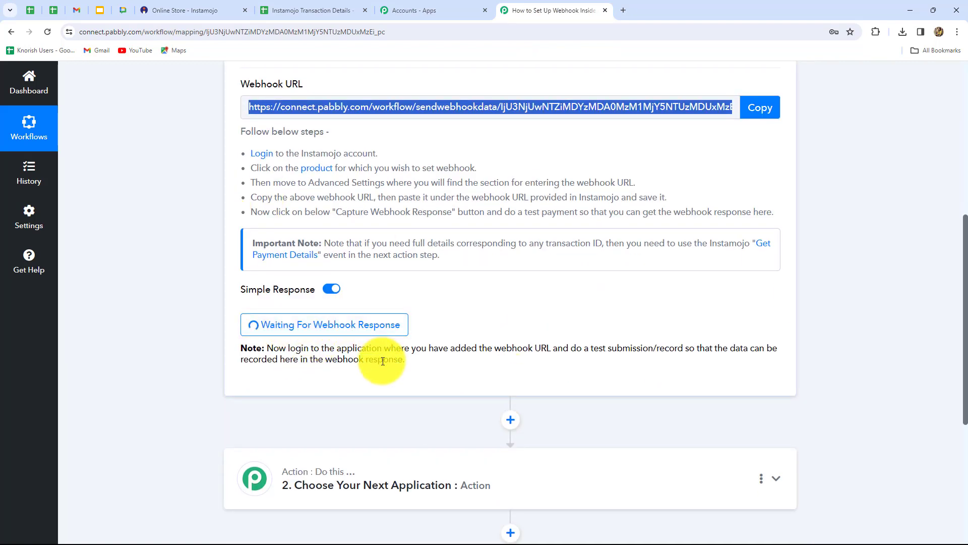
drag(263, 348, 436, 365)
click(436, 365)
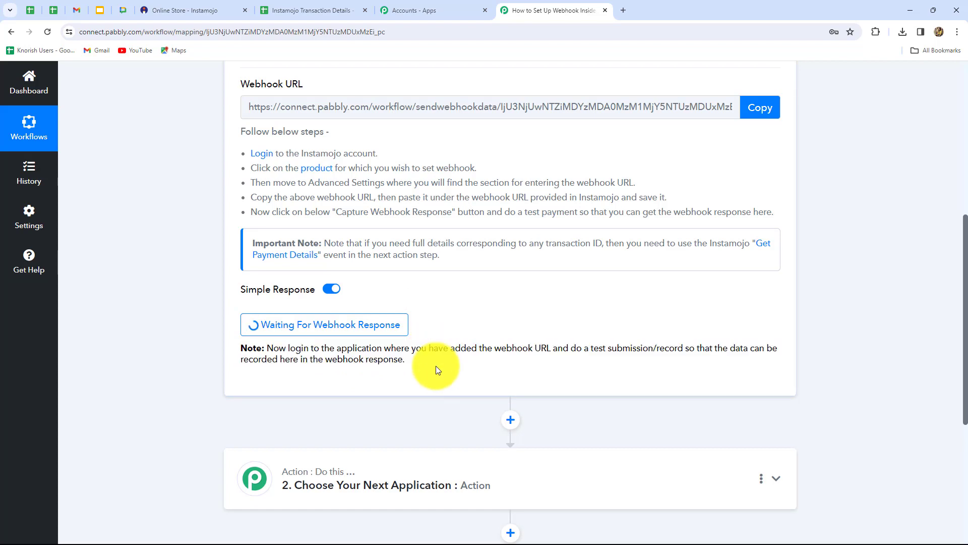
scroll(434, 366, up, 3)
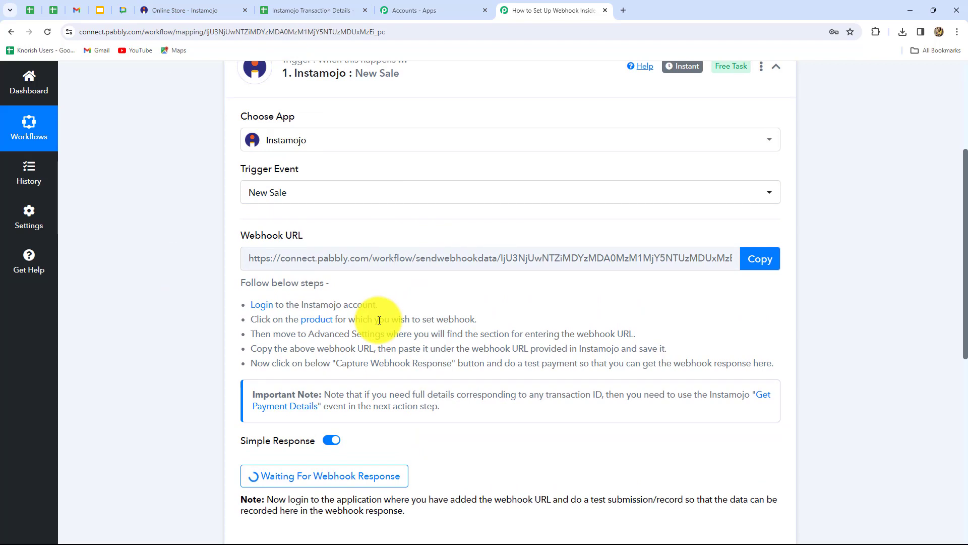
scroll(379, 319, down, 3)
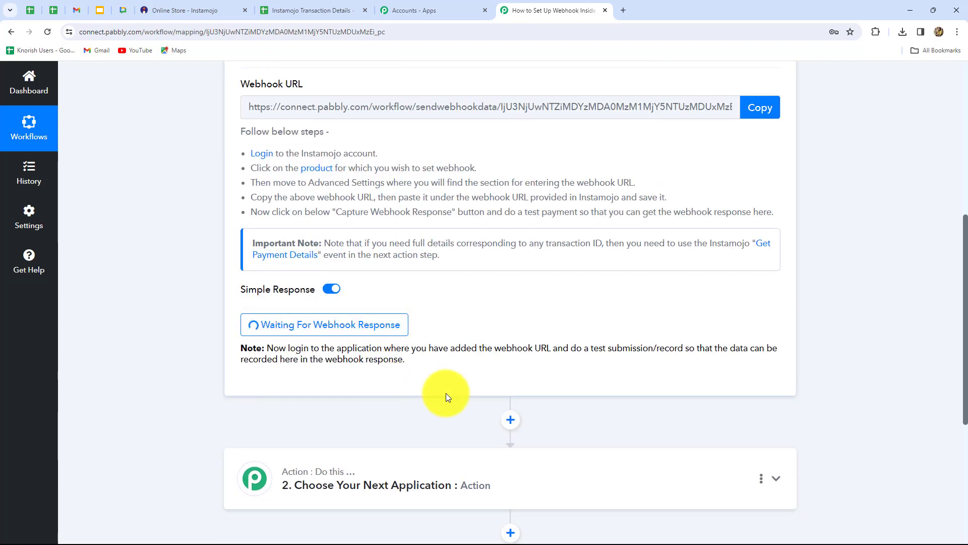
click(198, 8)
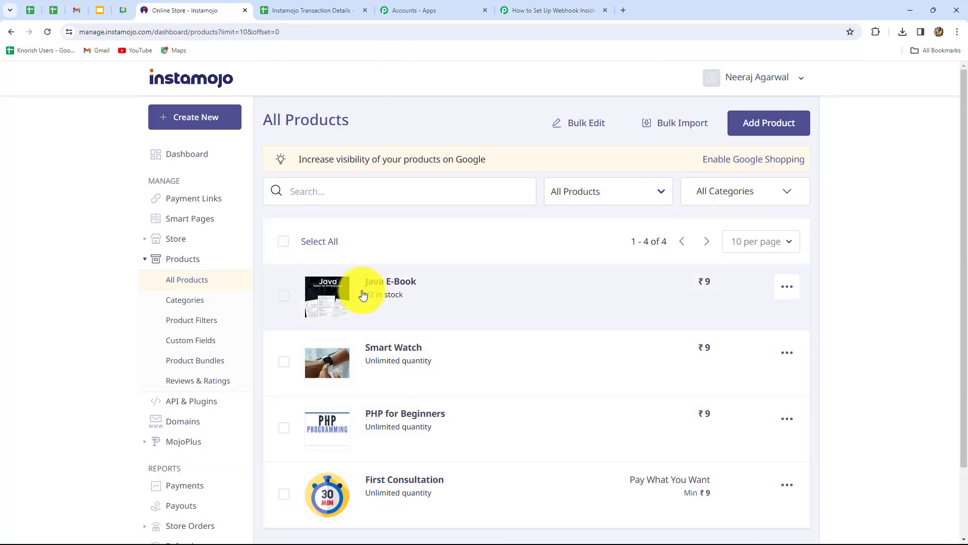
Step: View the Java E-Book on the live store and start buying it, reaching the ₹9 checkout
click(402, 282)
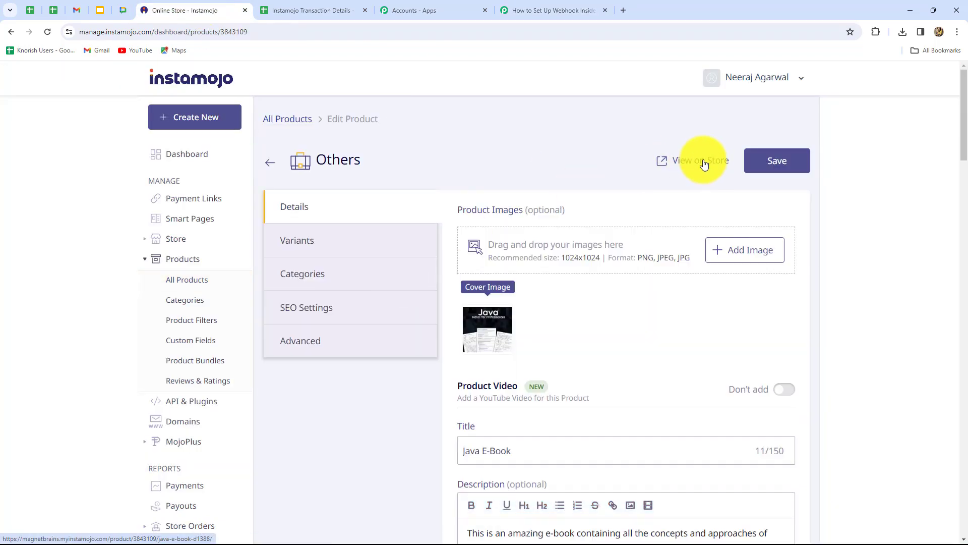
click(703, 160)
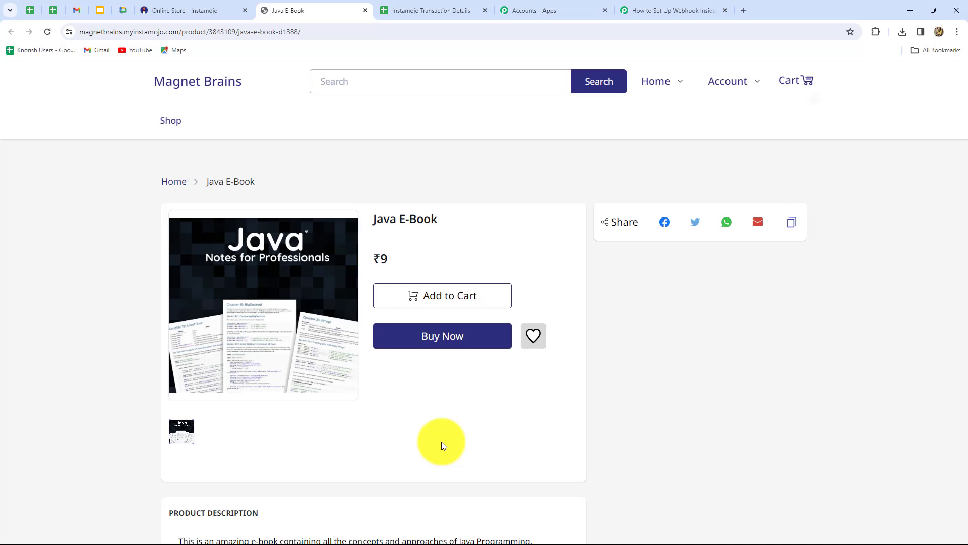
click(433, 336)
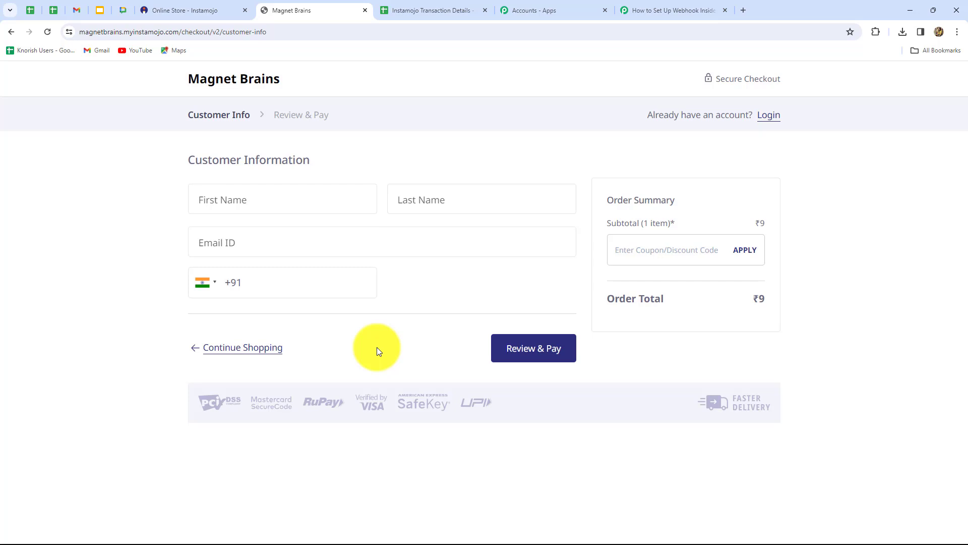
Step: Enter the test buyer's first and last name, e-mail and mobile number, then continue to order review
click(241, 201)
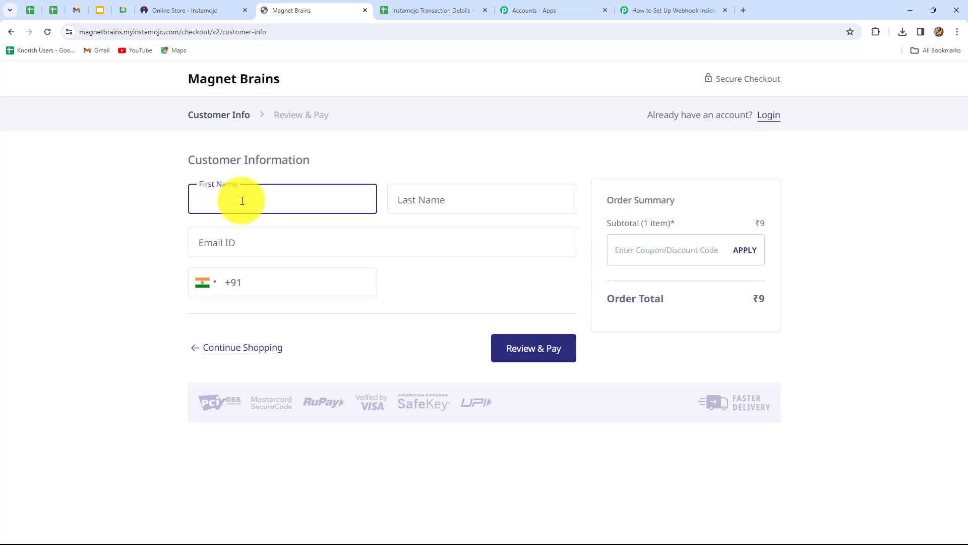
text(Test)
click(391, 199)
text(Customer)
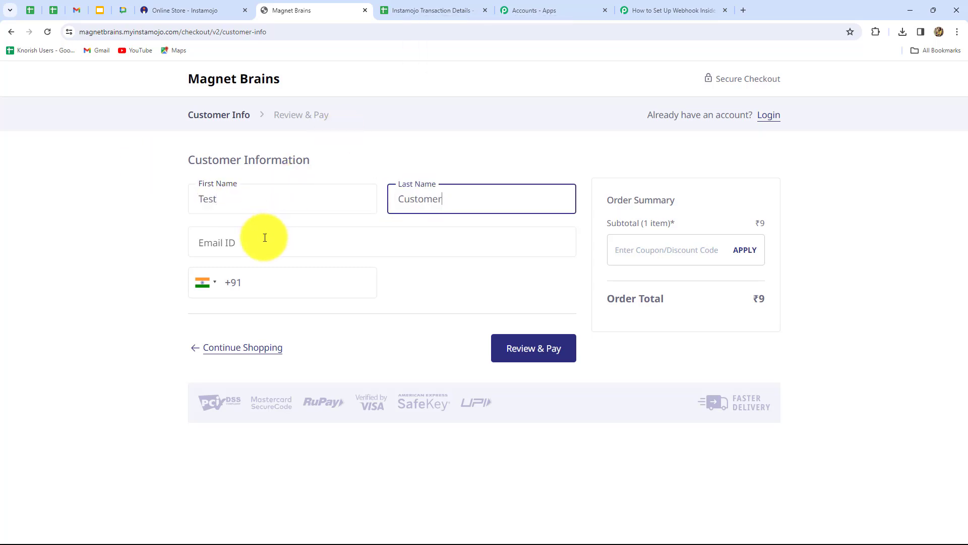
click(265, 237)
key(ctrl+v)
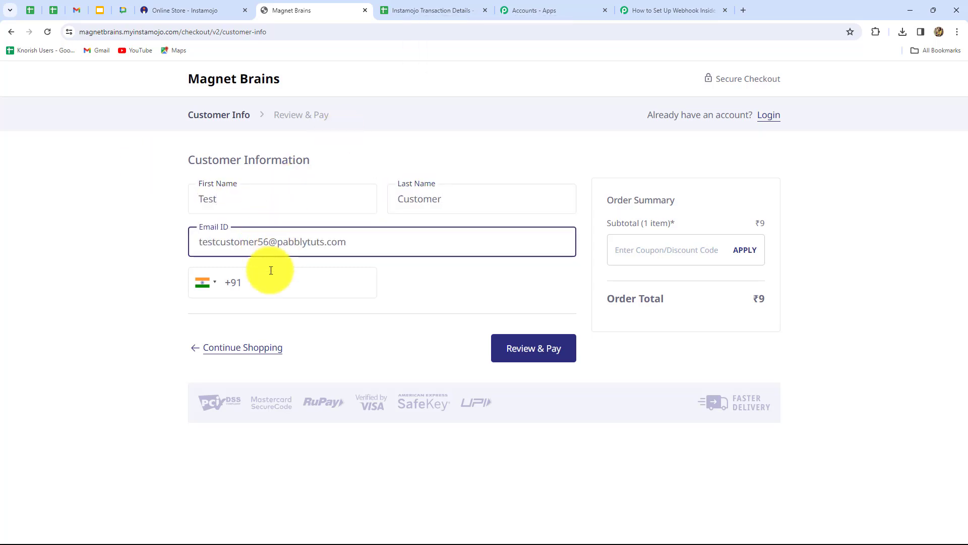
click(260, 278)
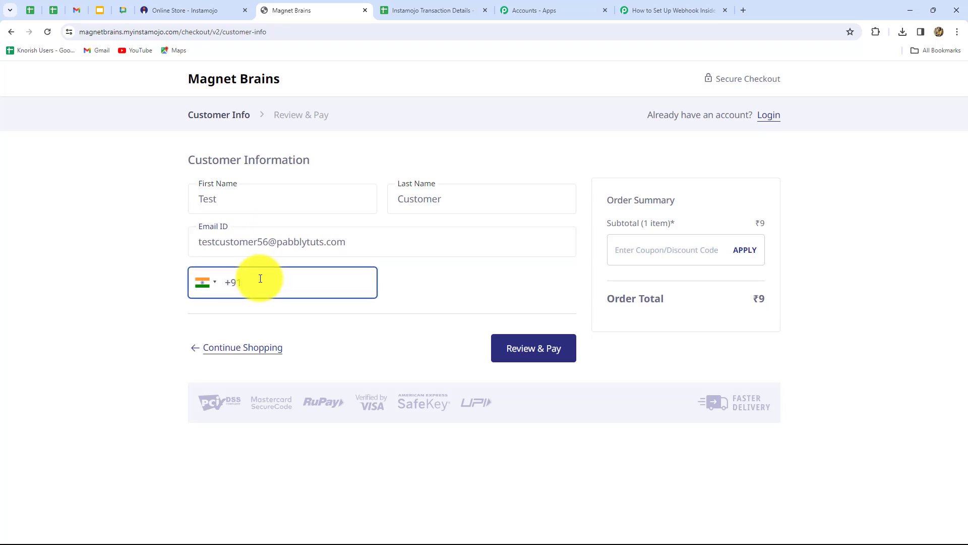
text(8989898989)
click(533, 351)
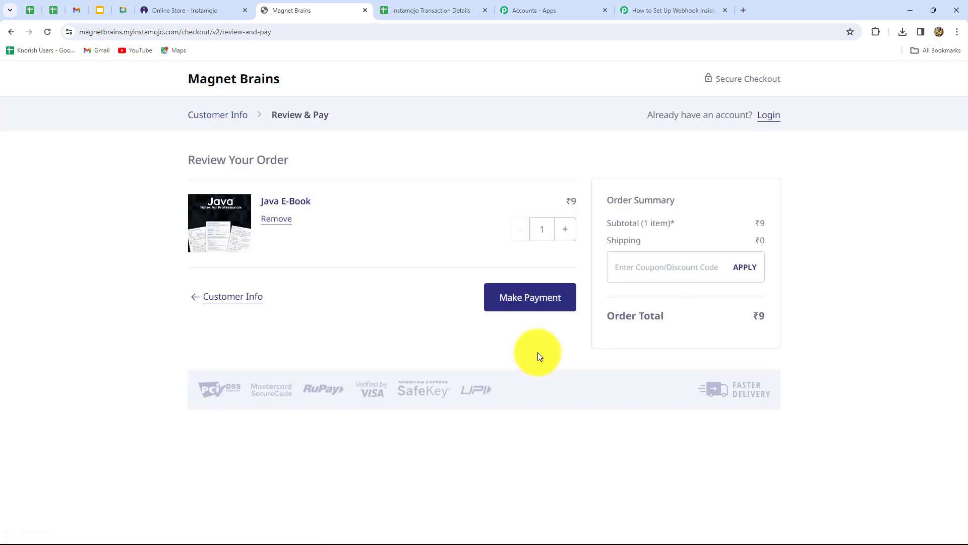
Step: Pay for the ₹9 Java E-Book order by UPI, then view the captured response in Pabbly
click(517, 305)
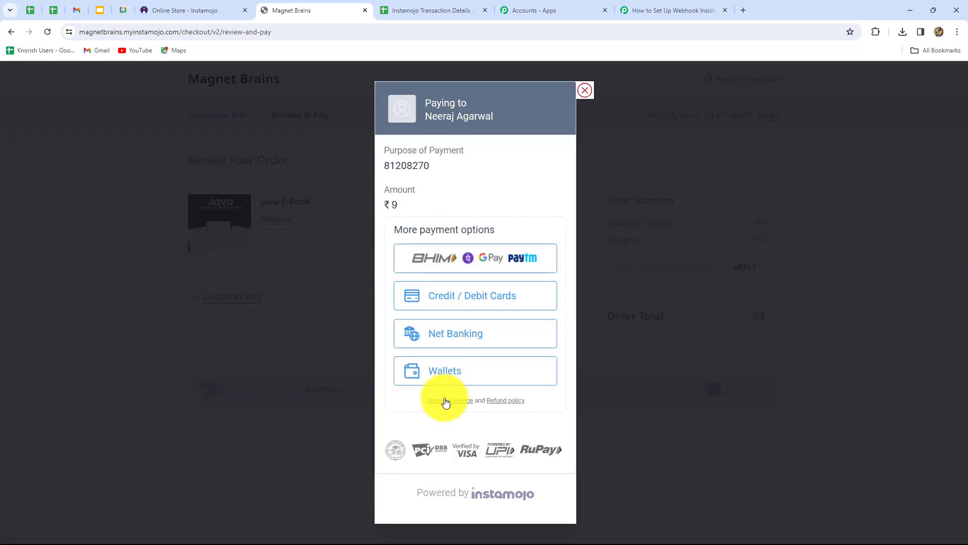
click(454, 259)
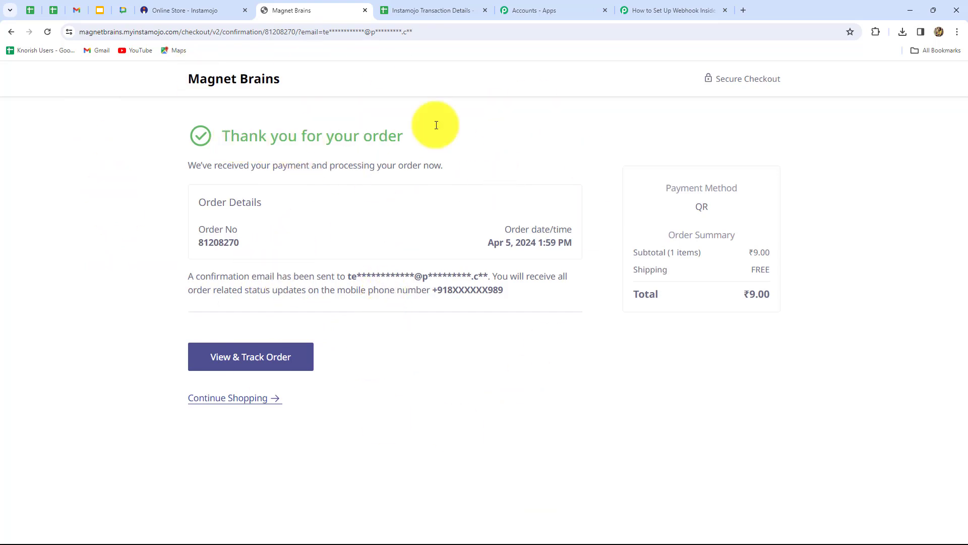
click(669, 4)
scroll(849, 237, down, 5)
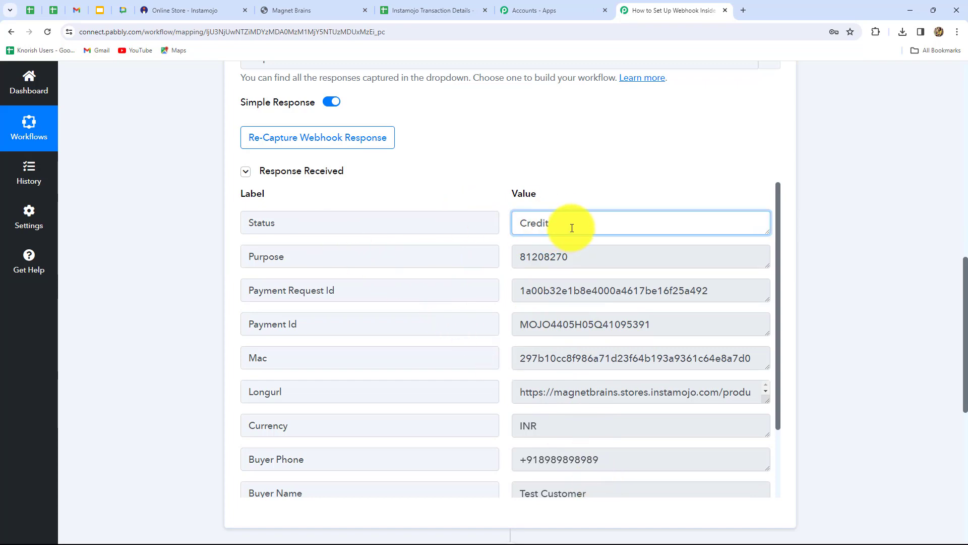
drag(568, 225, 504, 223)
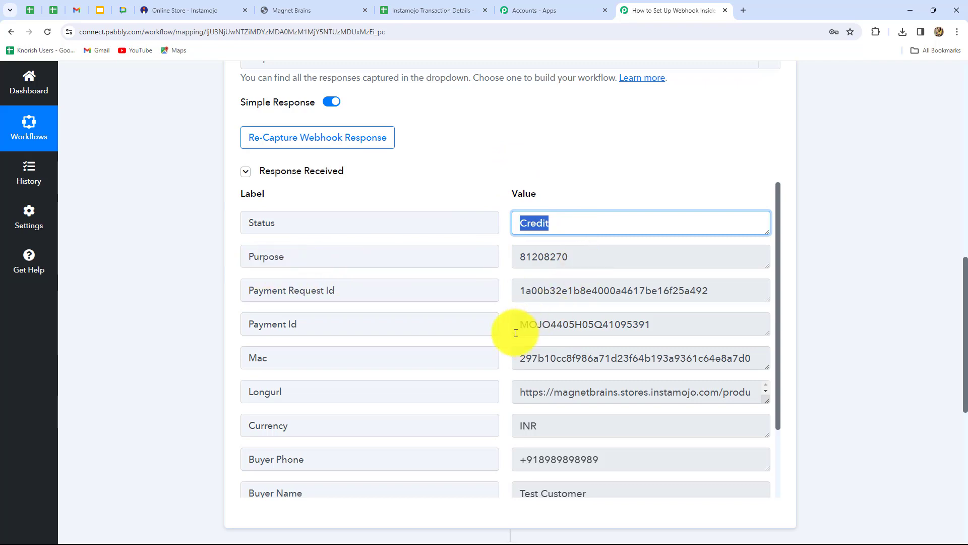
scroll(283, 201, down, 2)
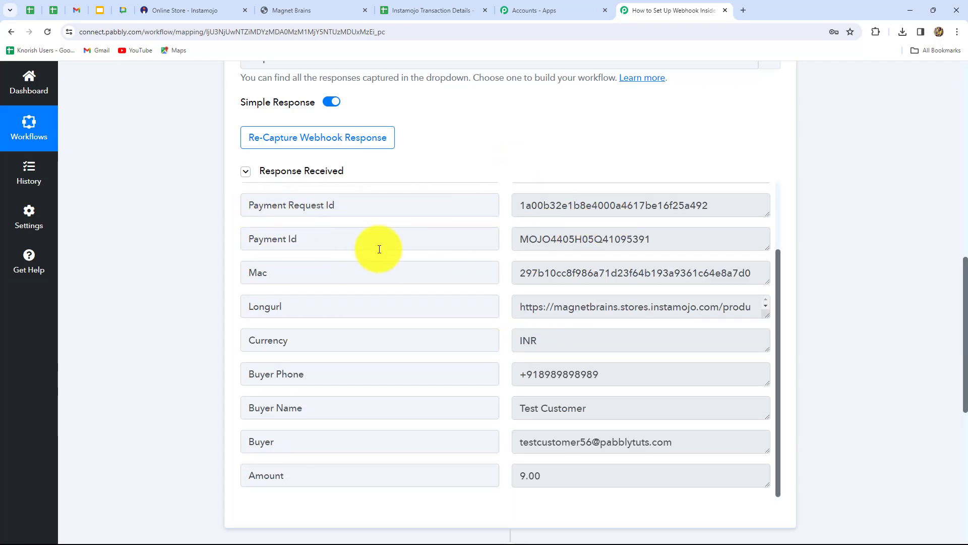
scroll(518, 324, down, 2)
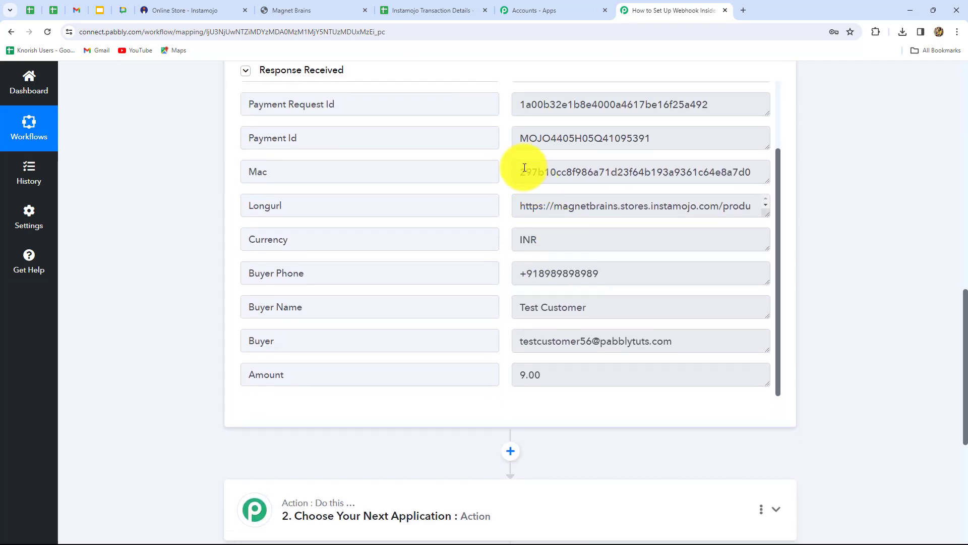
drag(521, 205, 703, 205)
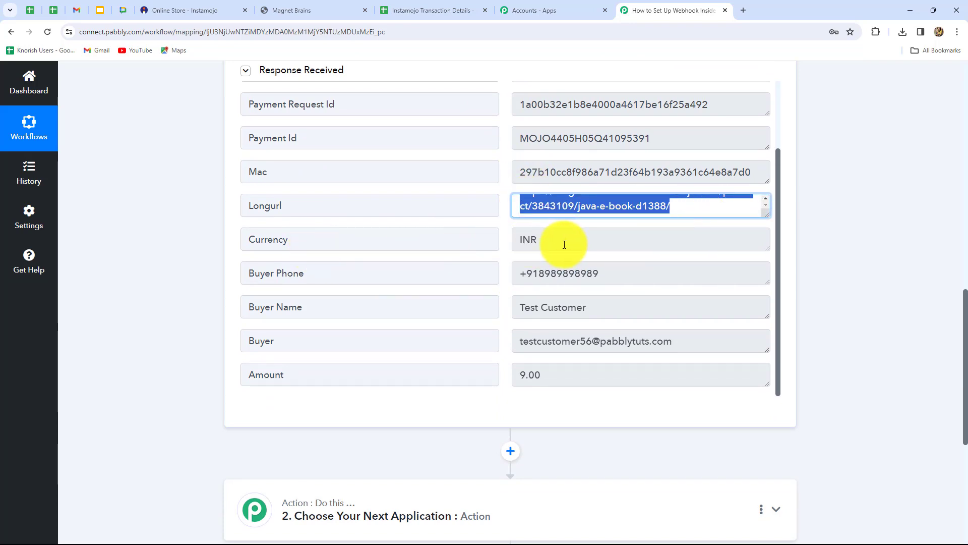
drag(562, 242, 519, 241)
drag(637, 277, 486, 282)
drag(602, 310, 467, 322)
drag(683, 348, 496, 349)
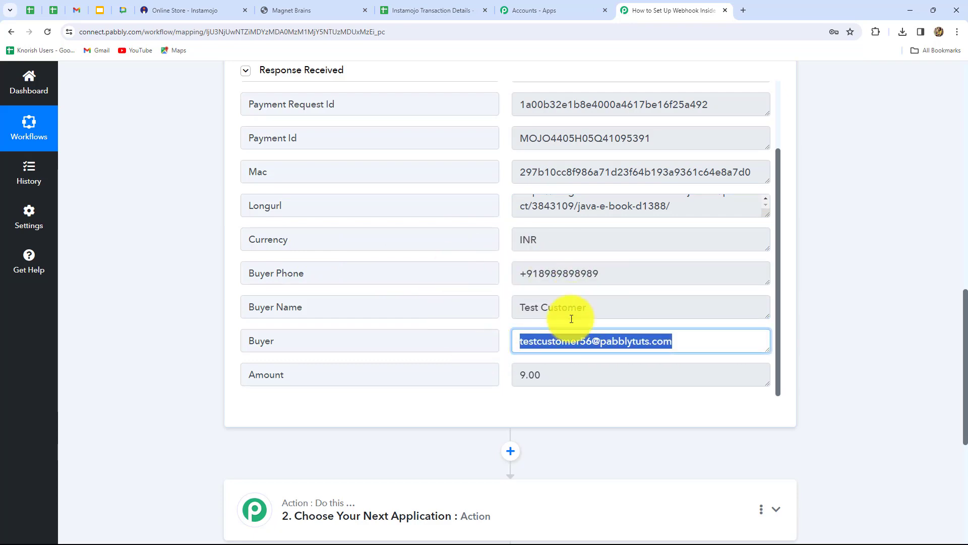
drag(566, 375, 471, 382)
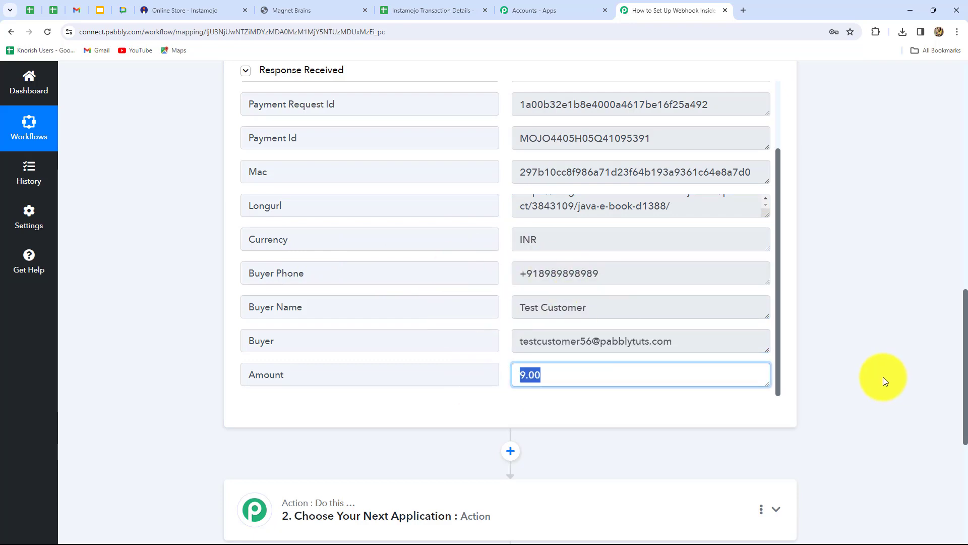
scroll(883, 376, up, 4)
scroll(882, 376, down, 4)
scroll(882, 376, up, 10)
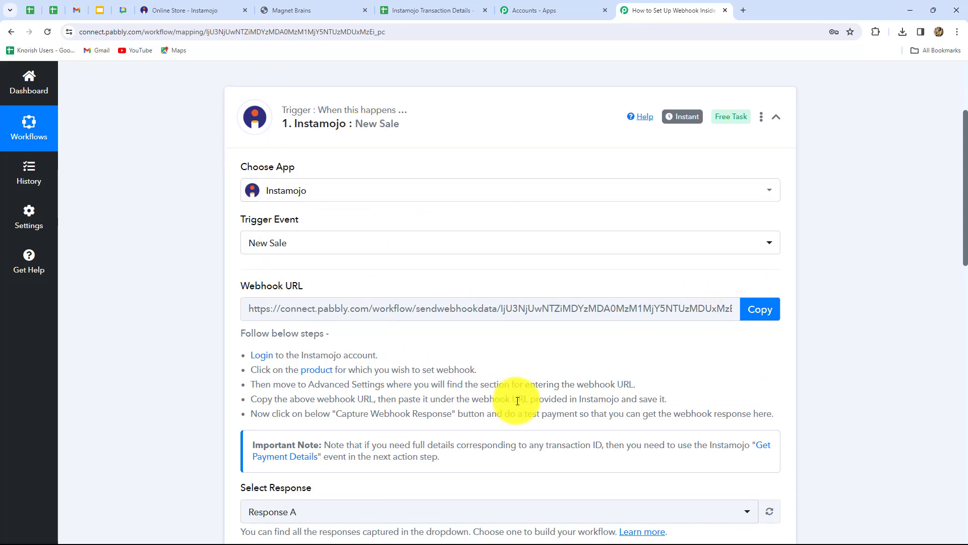
scroll(517, 401, down, 4)
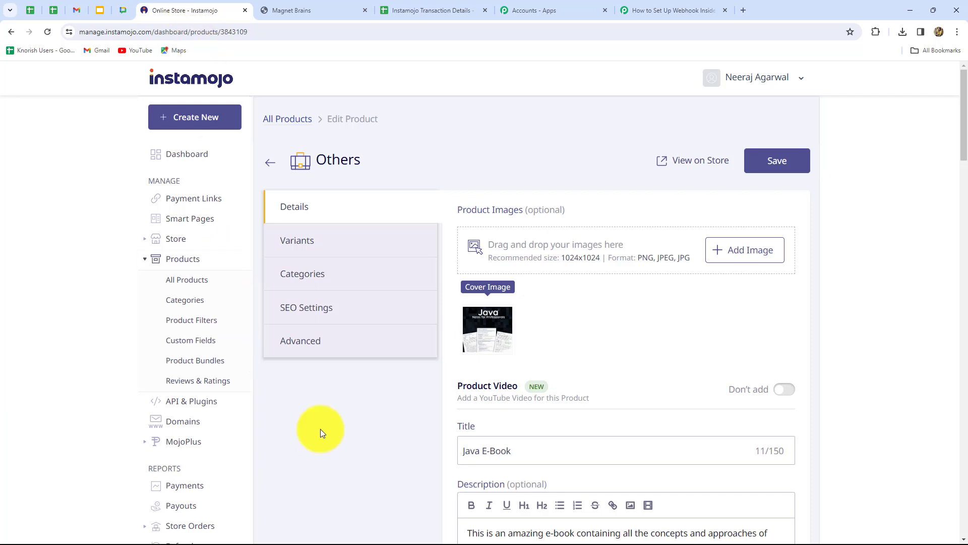
Step: Open the Tech Courses smart page's settings for editing
click(186, 224)
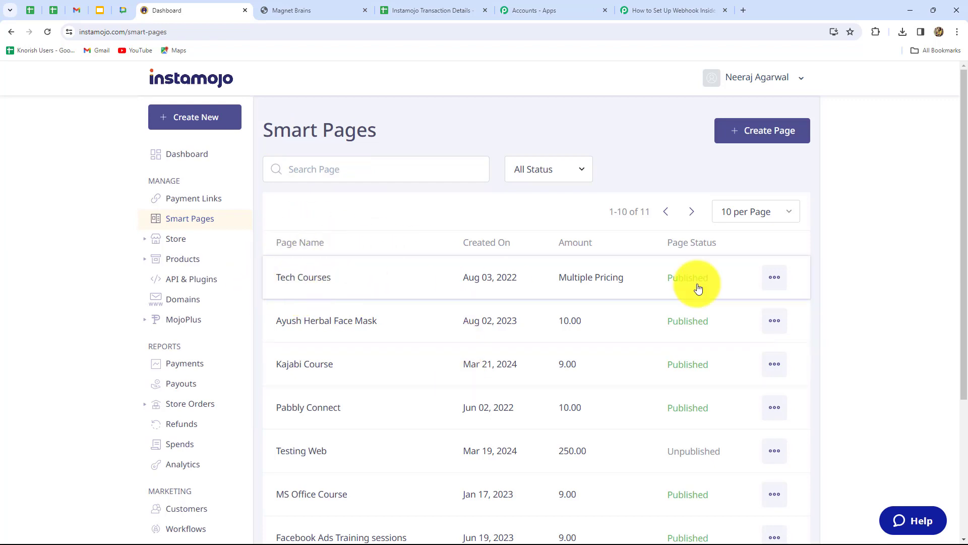
click(775, 278)
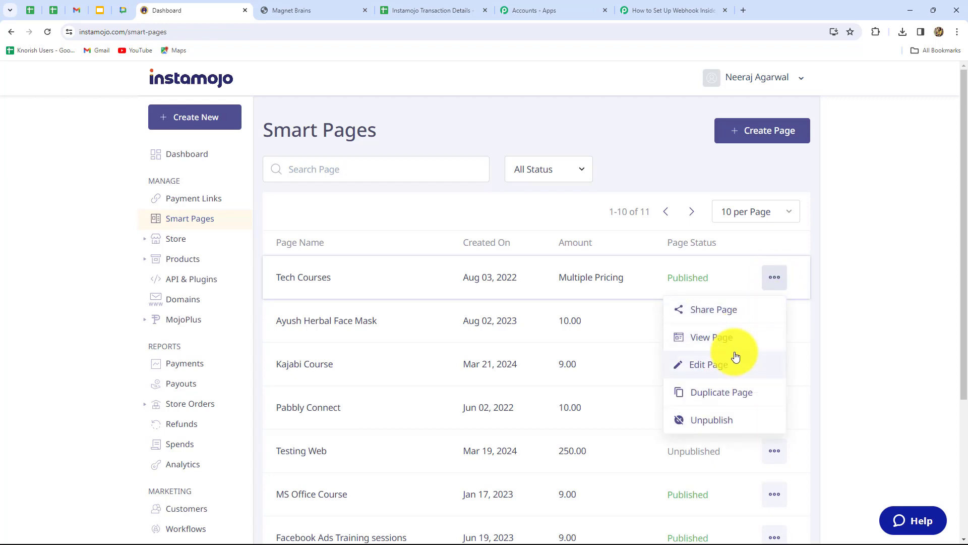
click(707, 367)
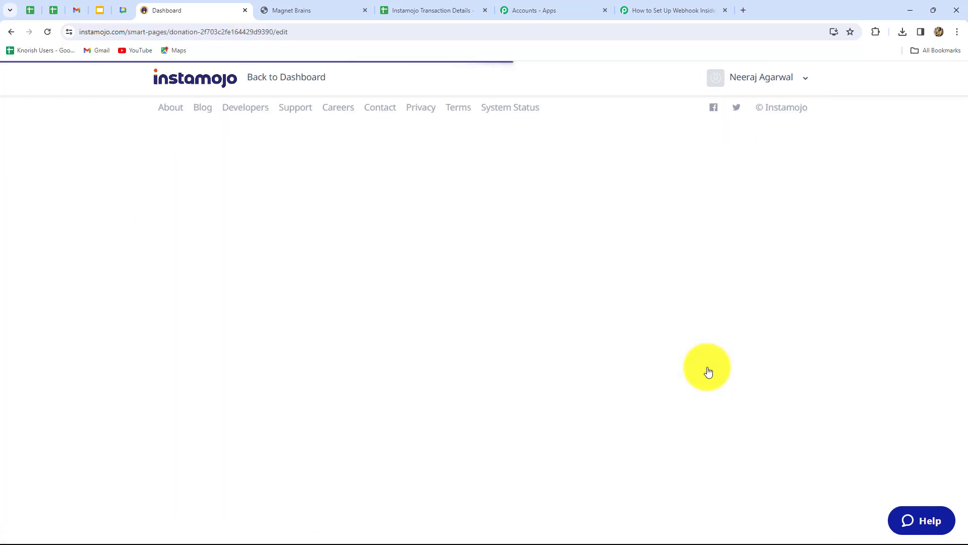
scroll(813, 343, down, 15)
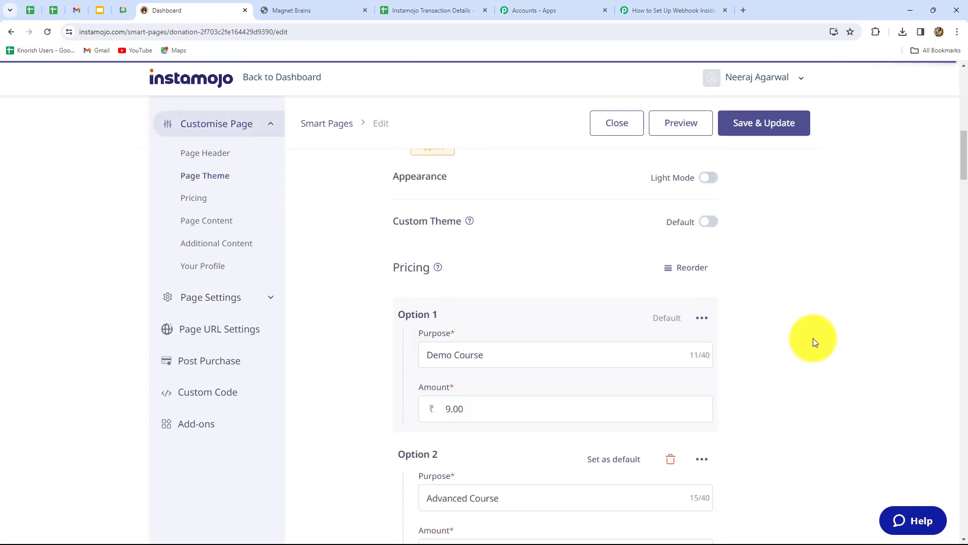
scroll(812, 338, down, 20)
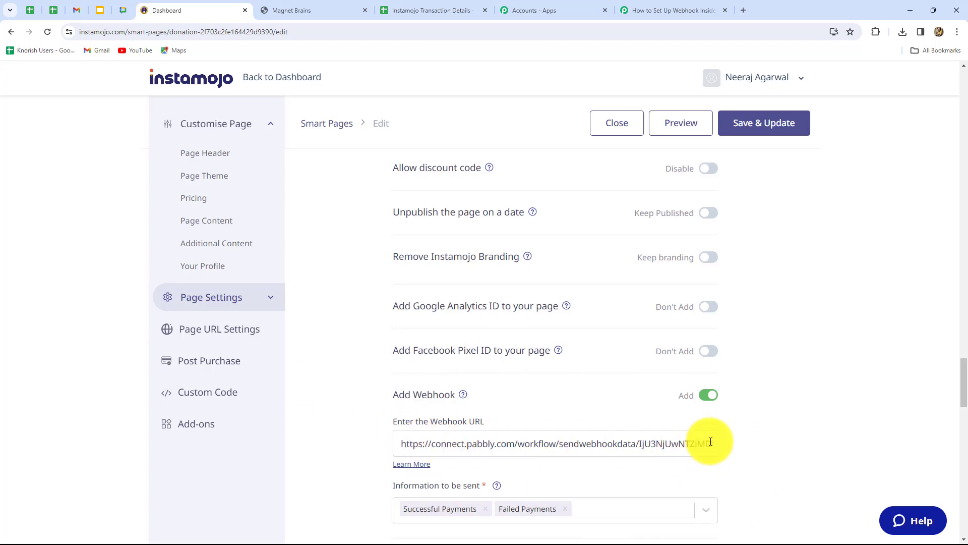
Step: Replace the old Webhook URL with the copied Pabbly webhook URL and save the page
drag(709, 442, 410, 439)
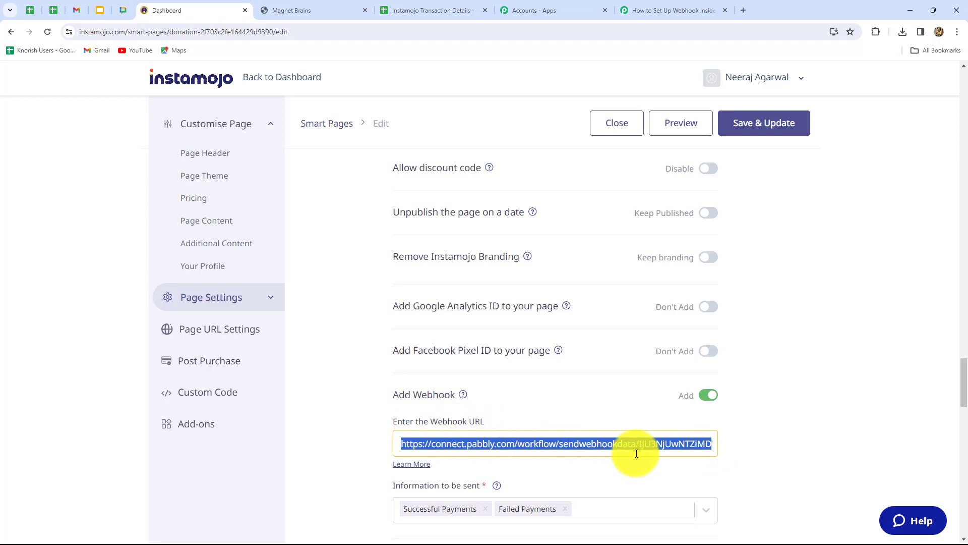
key(BackSpace)
drag(697, 447, 417, 444)
key(BackSpace)
click(659, 9)
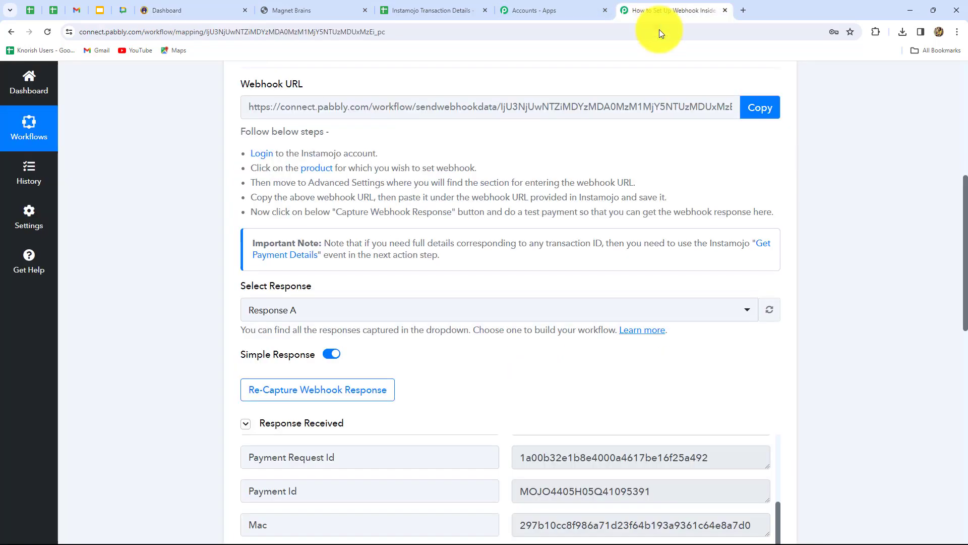
click(753, 110)
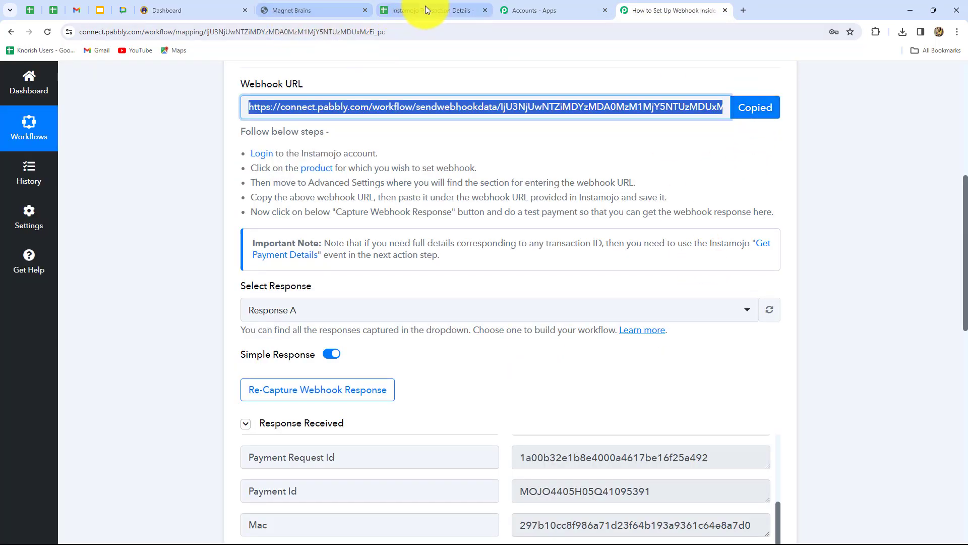
click(196, 11)
key(ctrl+v)
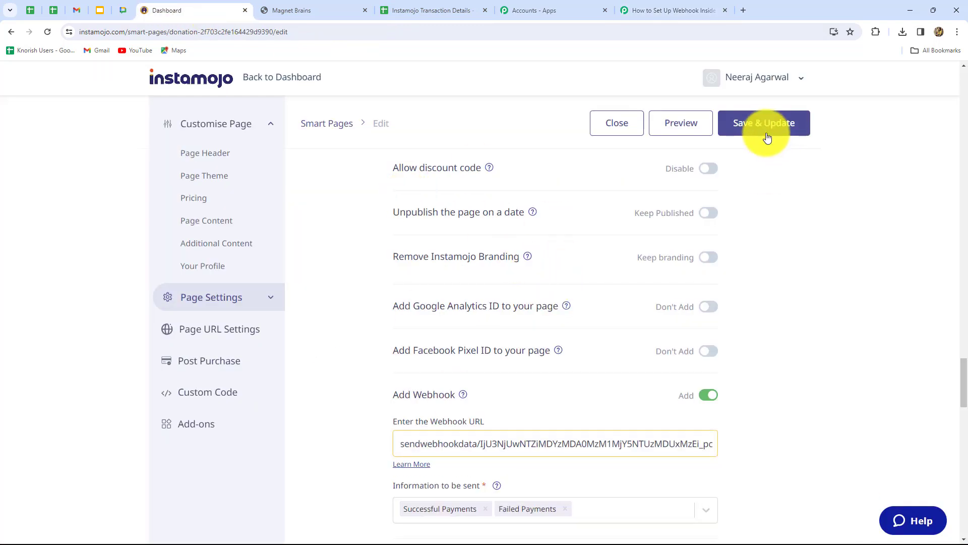
click(764, 123)
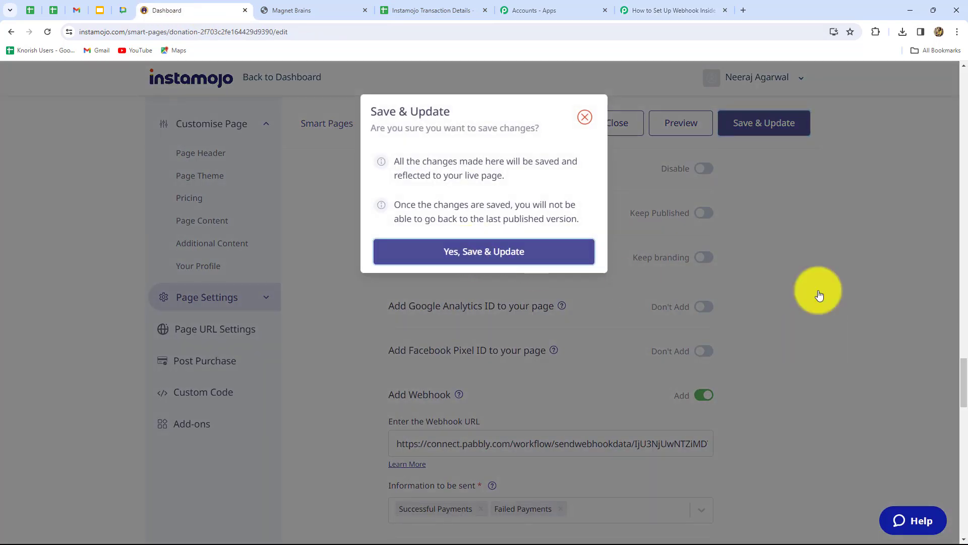
Step: Confirm the page save, then review Pabbly's captured sale response showing INR and 9.00
click(484, 255)
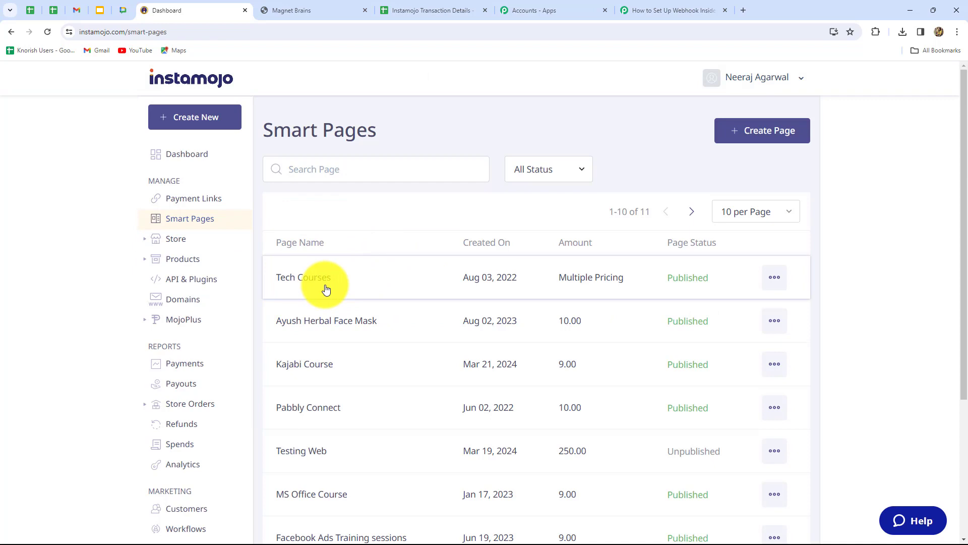
scroll(384, 372, down, 5)
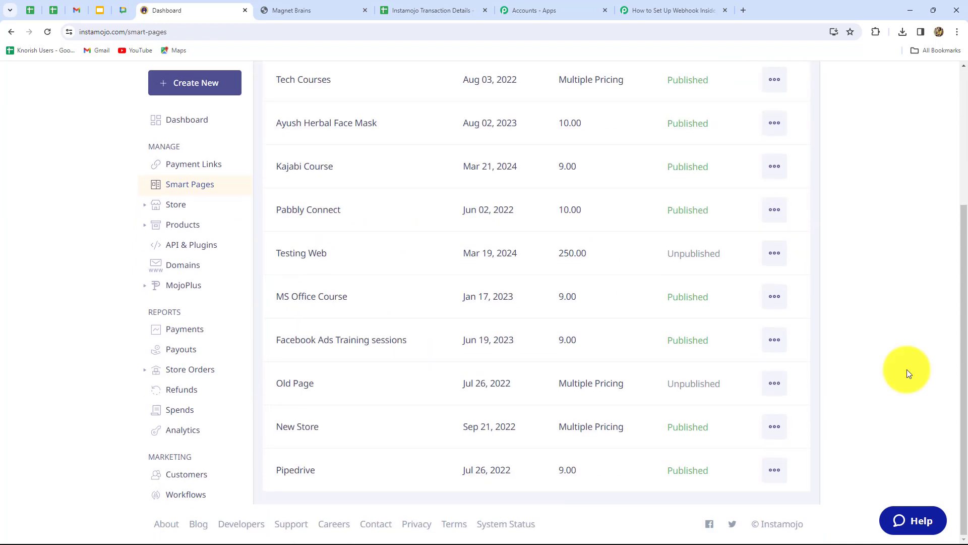
scroll(903, 372, up, 4)
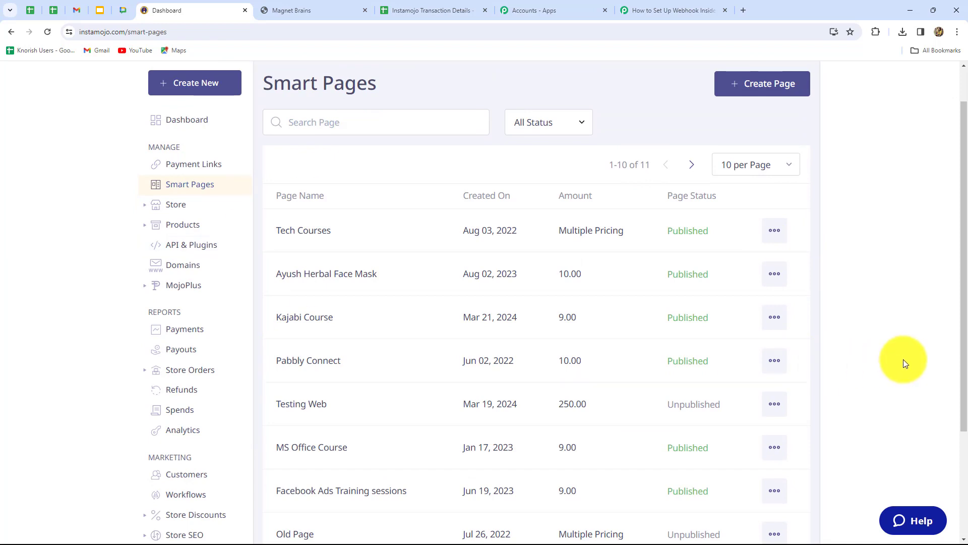
scroll(445, 303, up, 1)
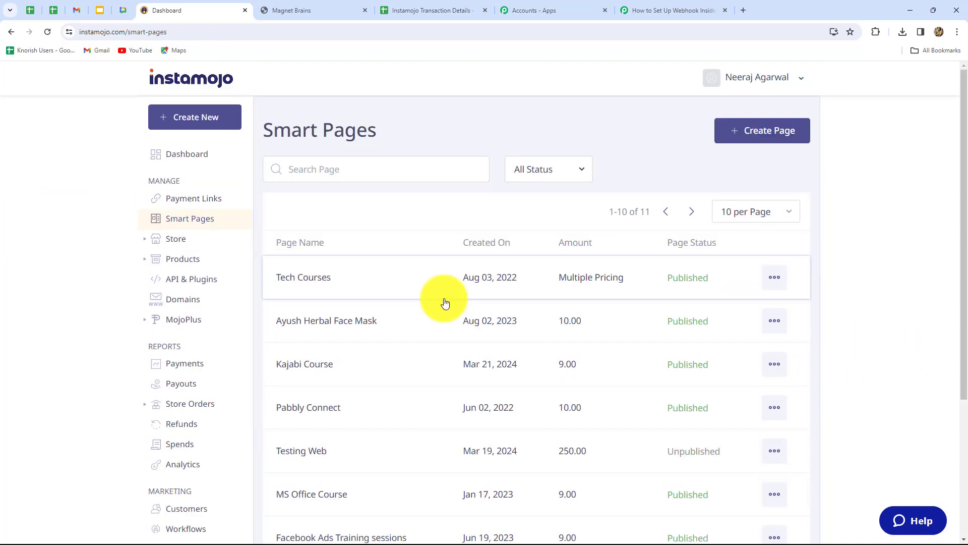
click(634, 9)
scroll(915, 341, down, 4)
scroll(916, 341, down, 5)
scroll(915, 341, up, 4)
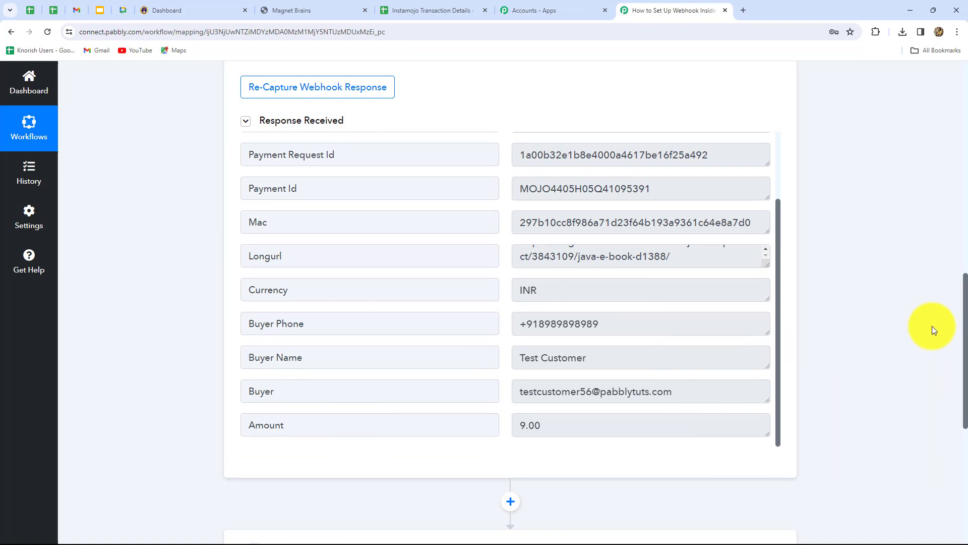
Step: Set the action step to Google Sheets with the Add New Row event
scroll(927, 335, down, 5)
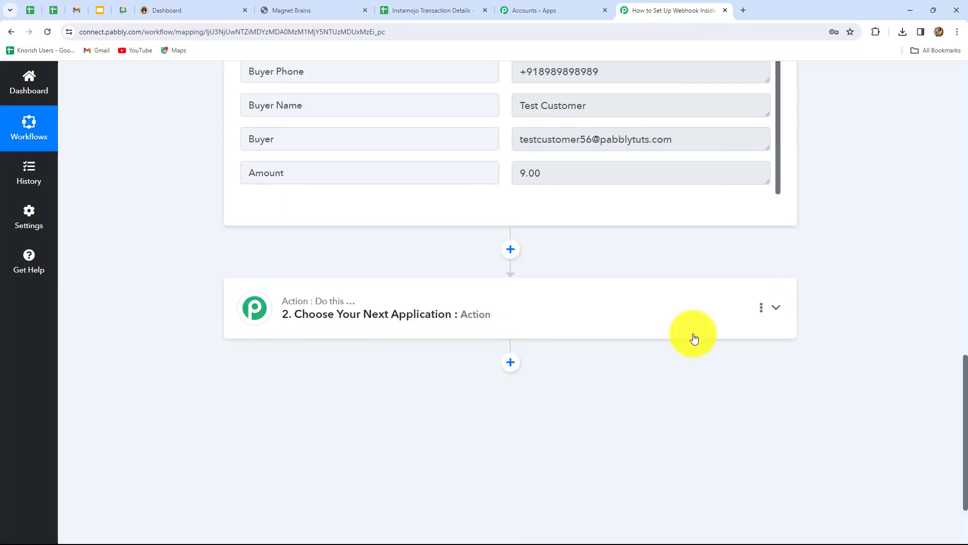
click(357, 326)
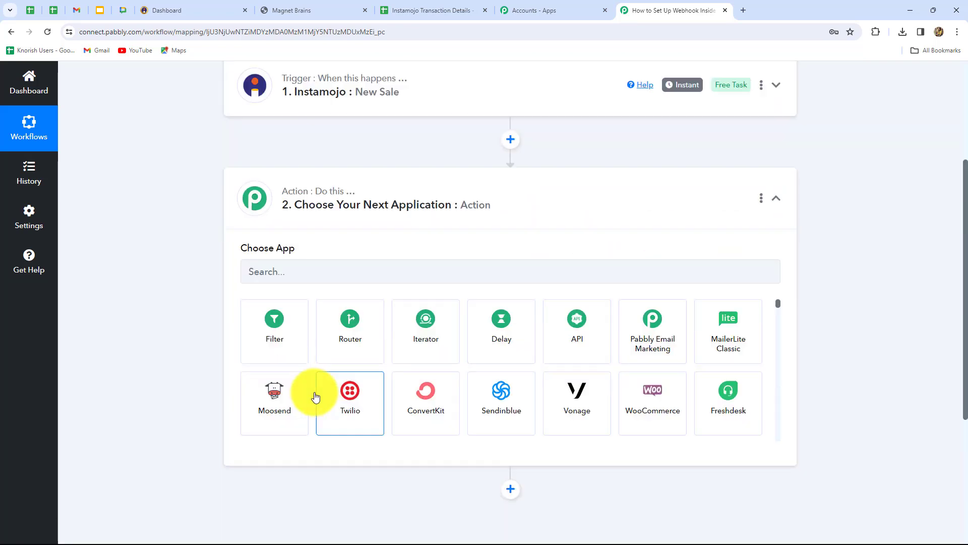
click(290, 282)
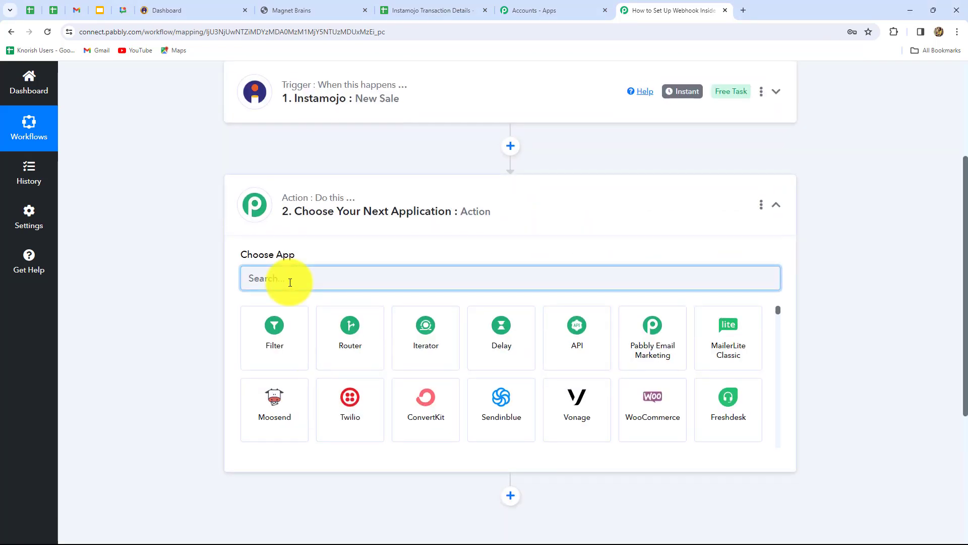
key(Caps_Lock)
text(Googl)
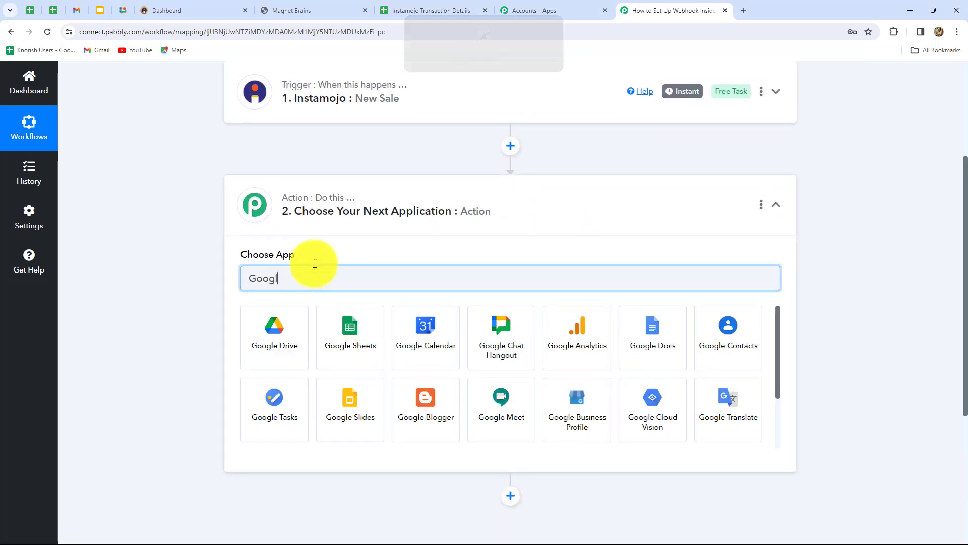
click(340, 337)
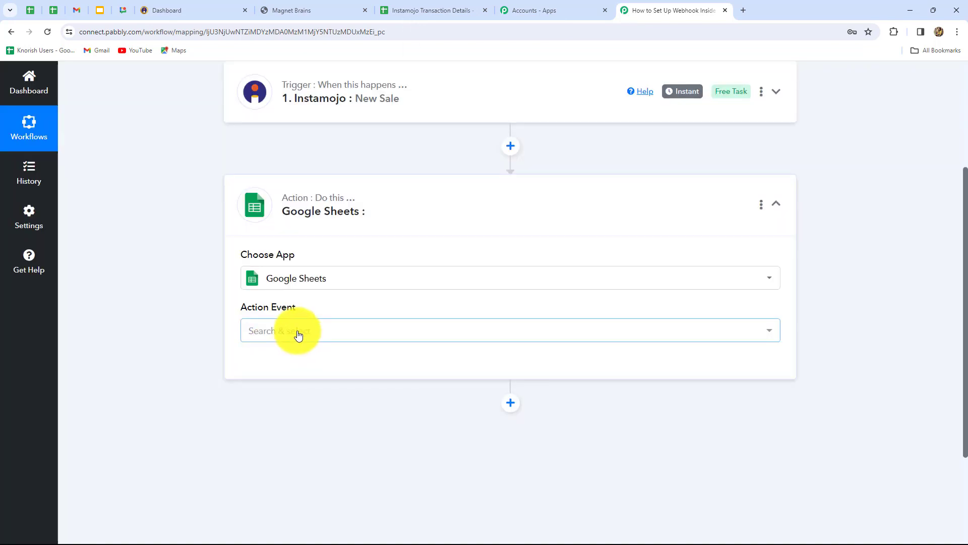
click(299, 334)
click(283, 249)
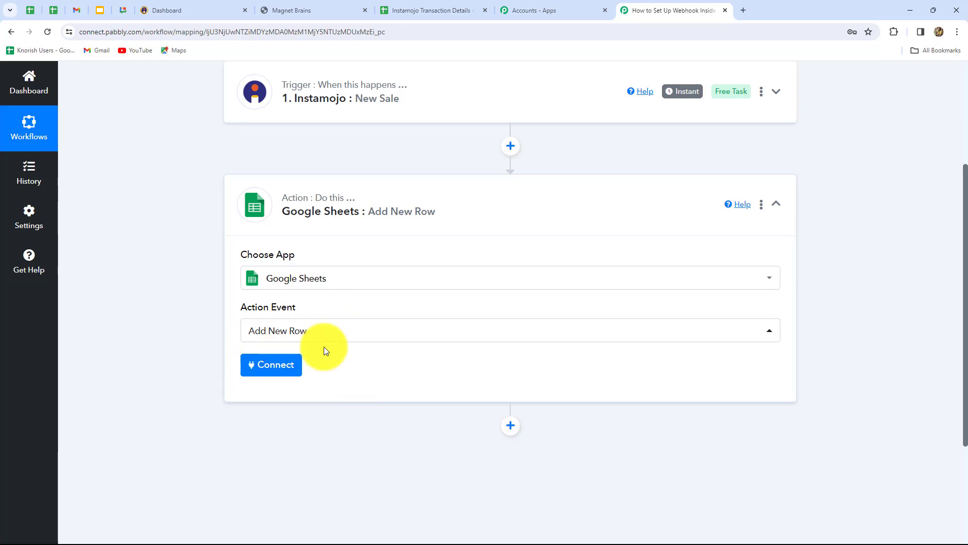
Step: Connect the existing Google Sheets #47 account and save the connection
click(276, 372)
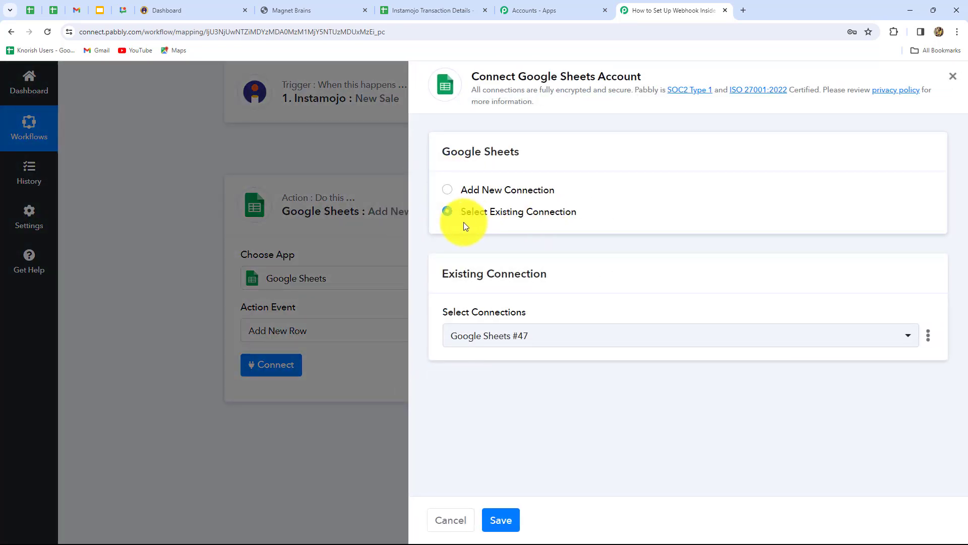
click(448, 192)
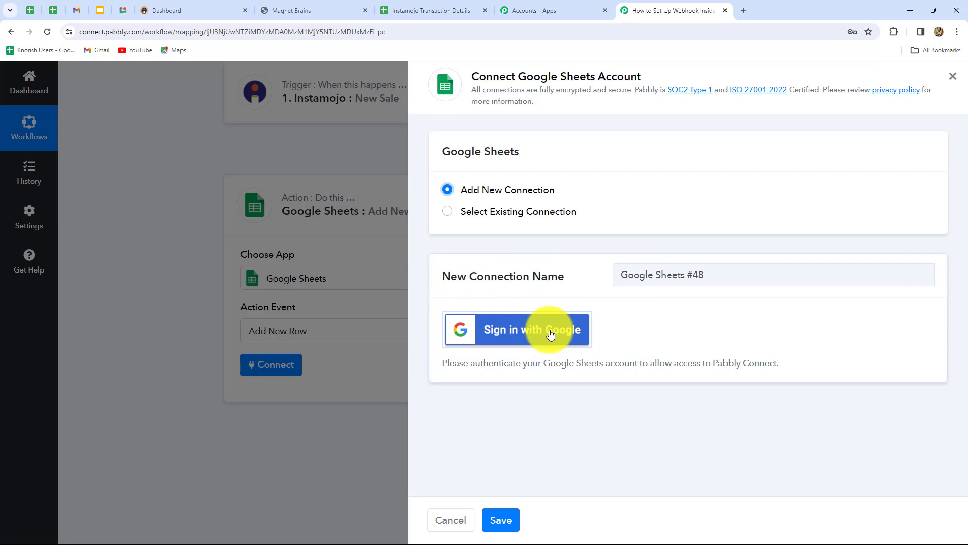
click(448, 211)
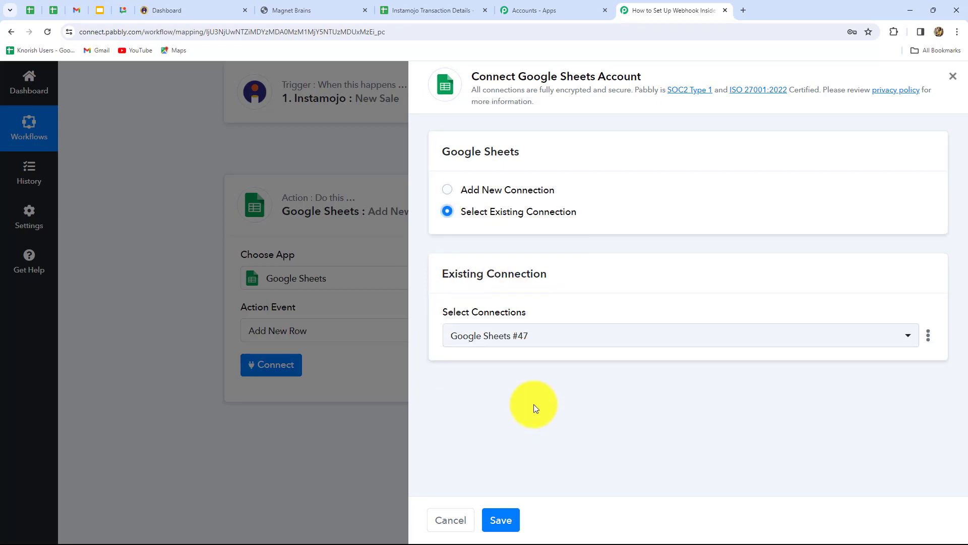
click(500, 520)
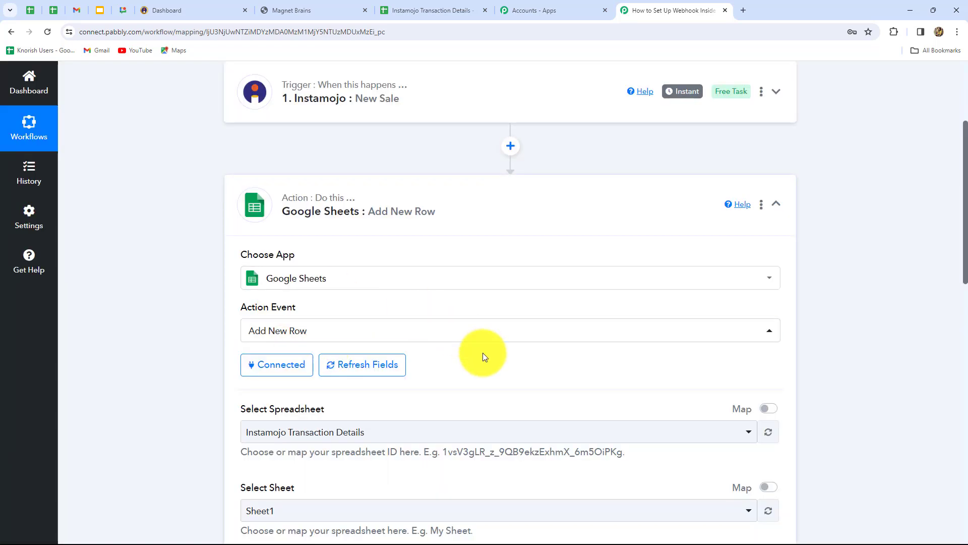
Step: Scroll the mapping form, then view the Instamojo Transaction Details spreadsheet's column headers
scroll(482, 356, down, 2)
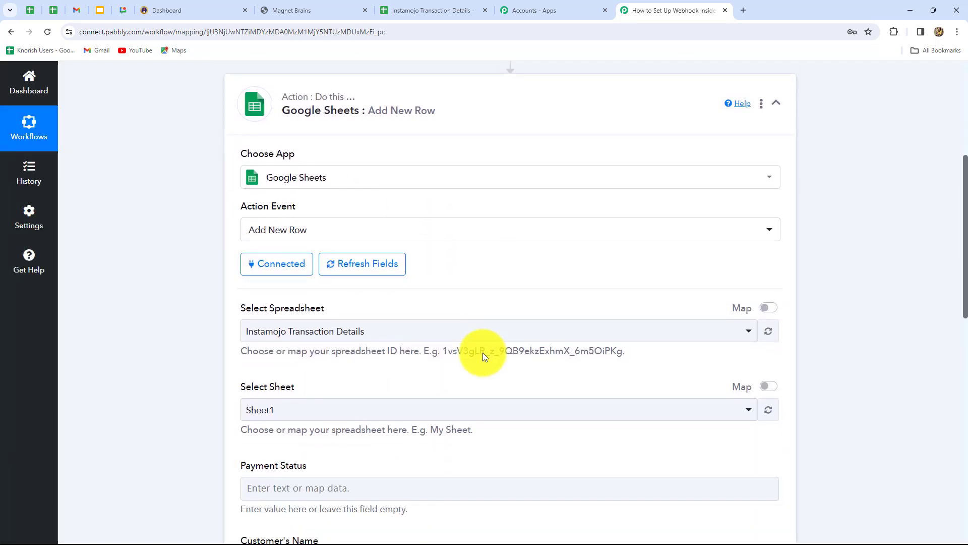
scroll(501, 397, down, 10)
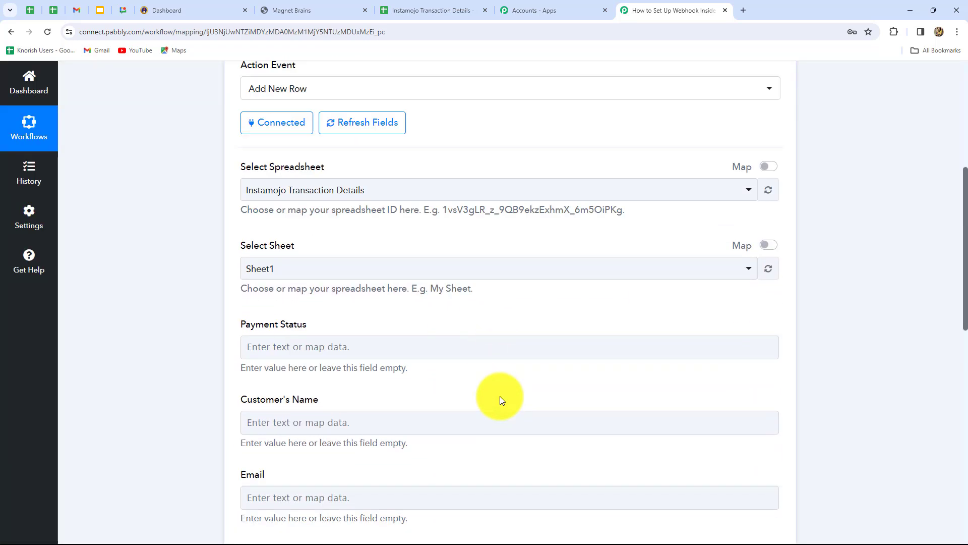
scroll(501, 396, up, 7)
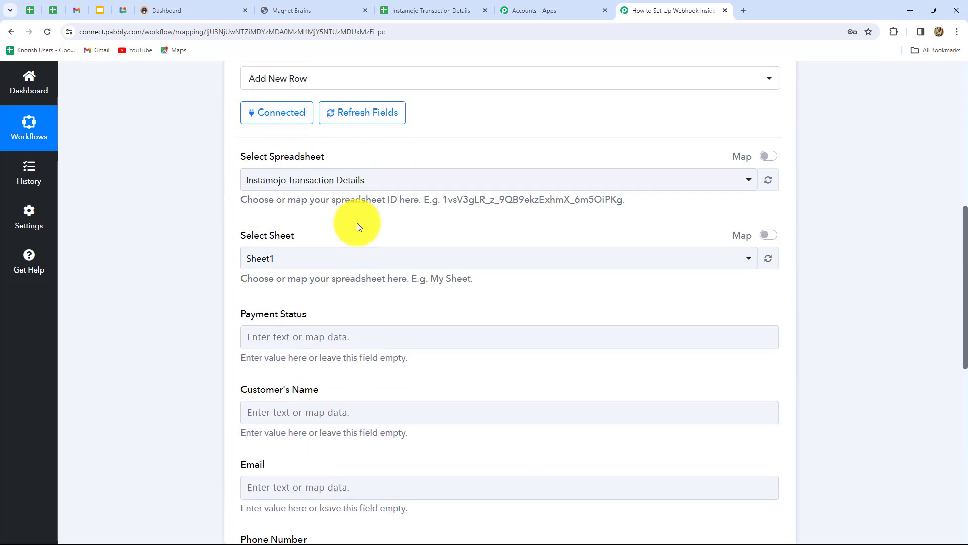
click(416, 11)
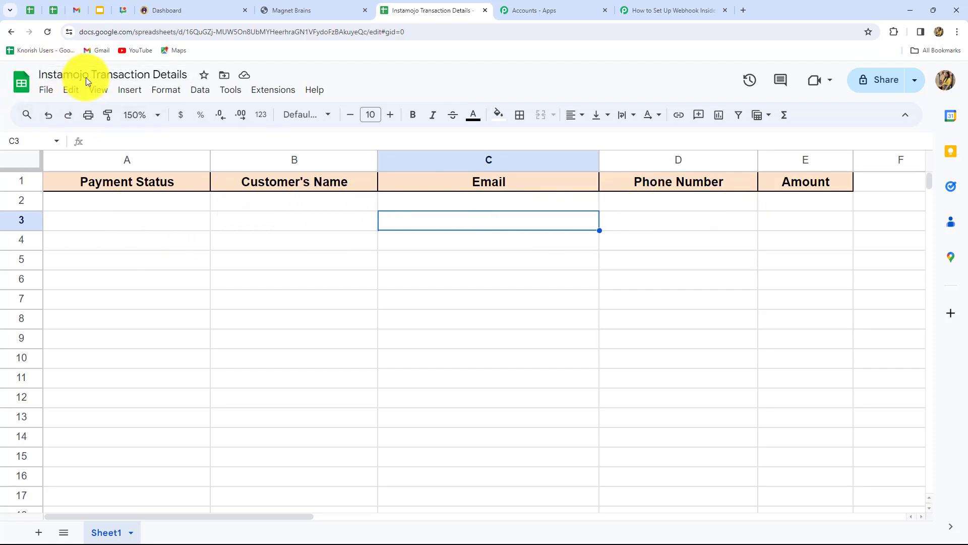
Step: Keep Instamojo Transaction Details and Sheet1 selected and scroll to the five empty column fields
click(645, 11)
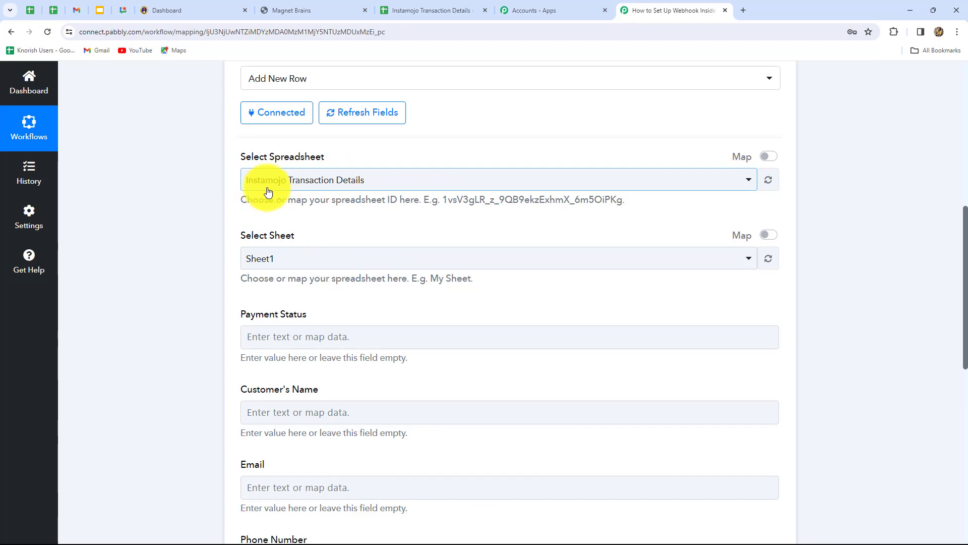
click(340, 181)
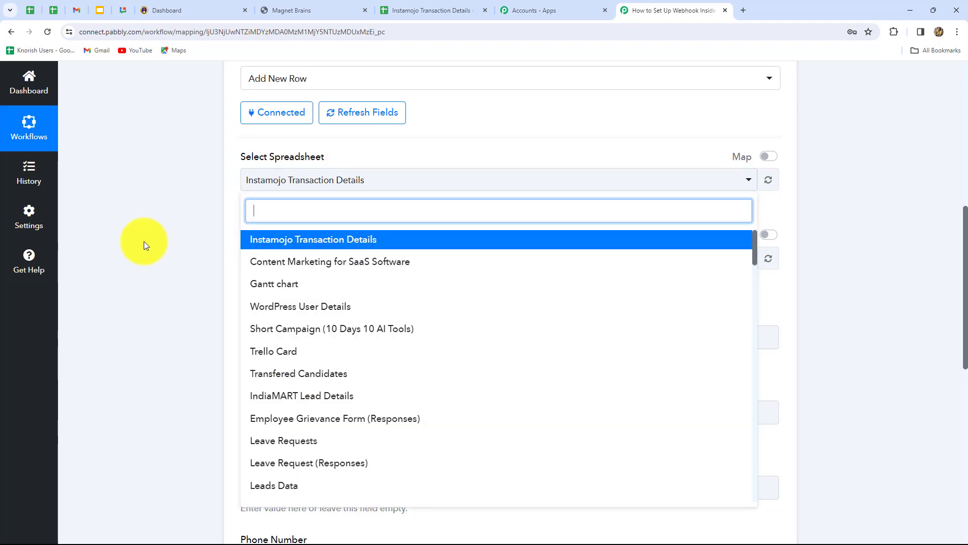
click(145, 242)
scroll(201, 204, down, 1)
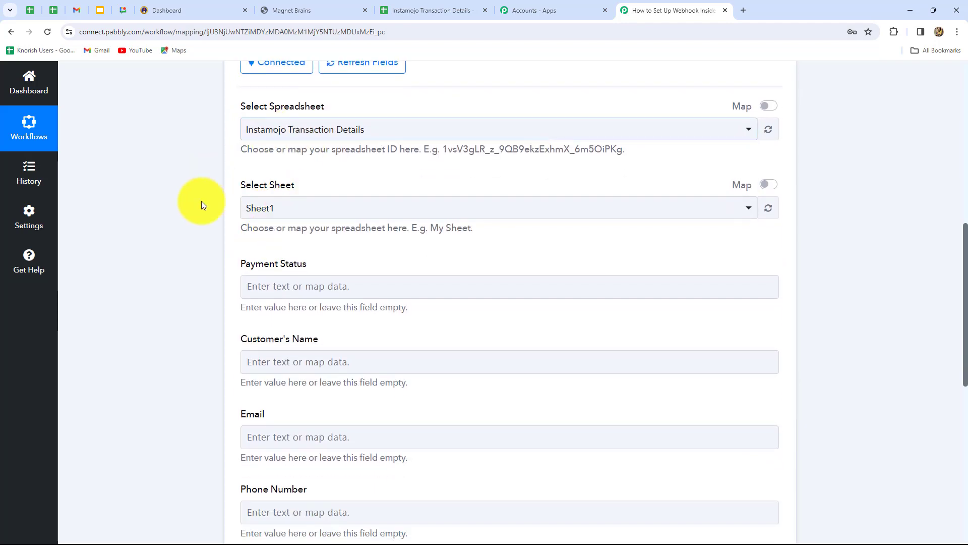
click(404, 8)
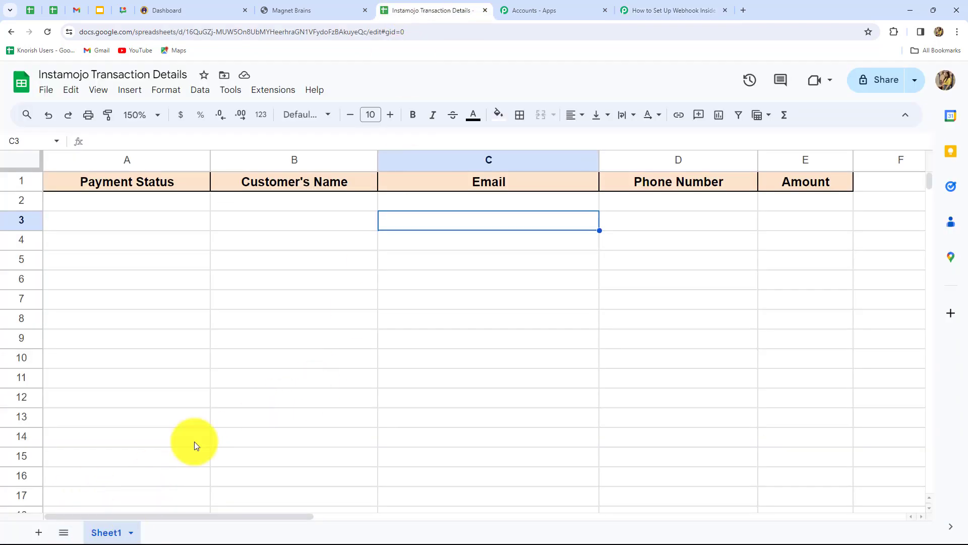
click(638, 8)
scroll(446, 304, down, 3)
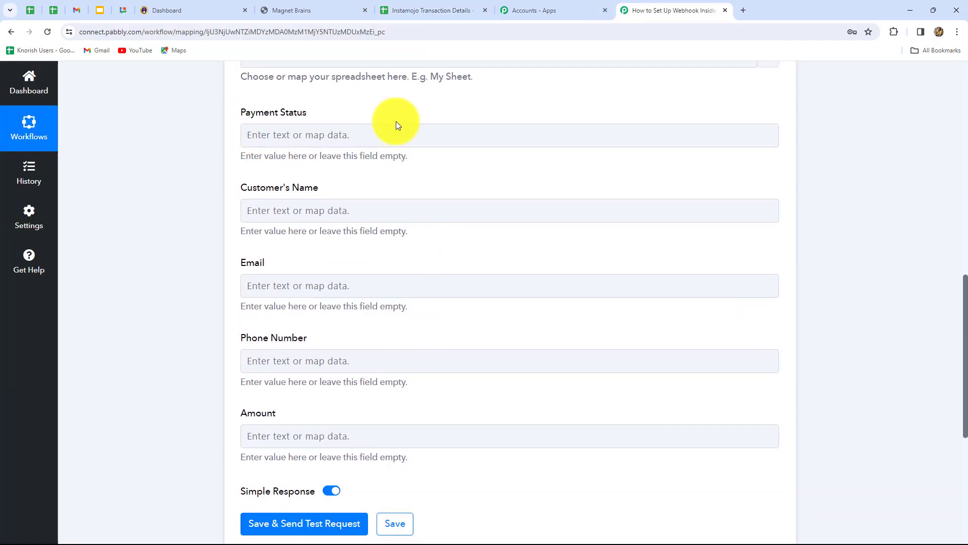
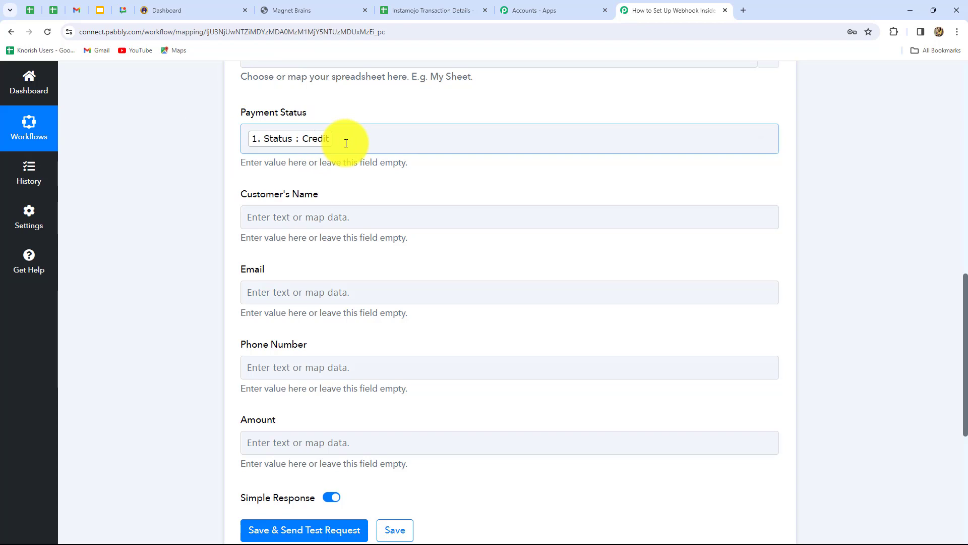
Step: Map the Instamojo New Sale Buyer Name into the Customer's Name field
click(409, 193)
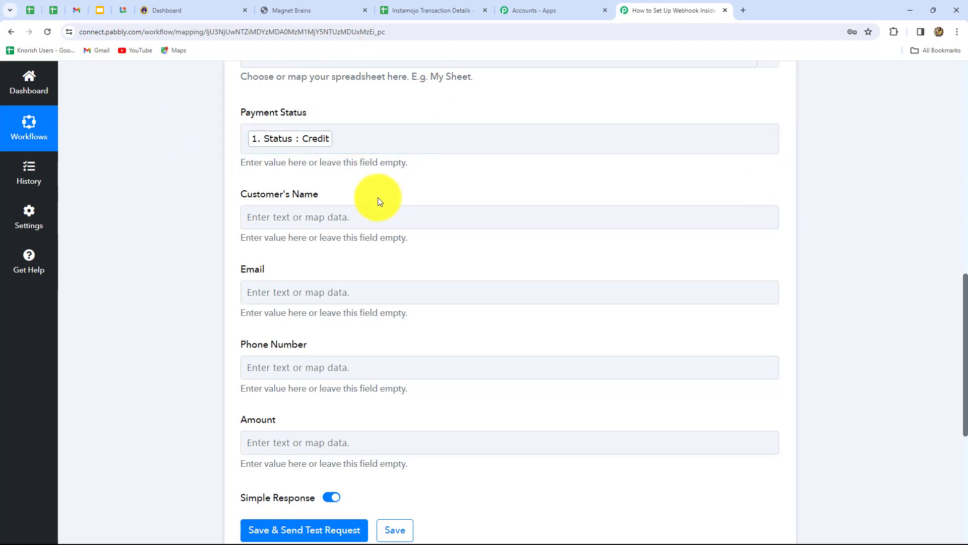
click(413, 148)
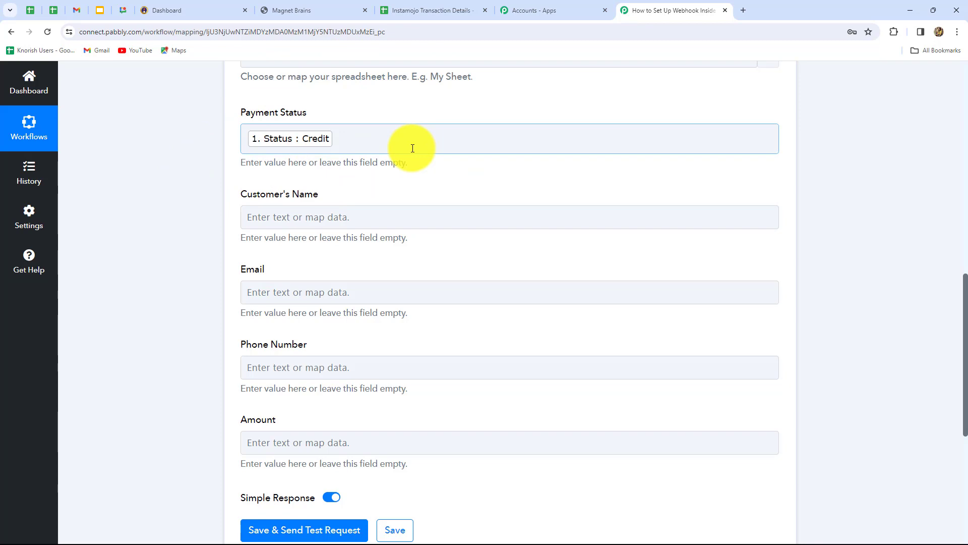
click(243, 156)
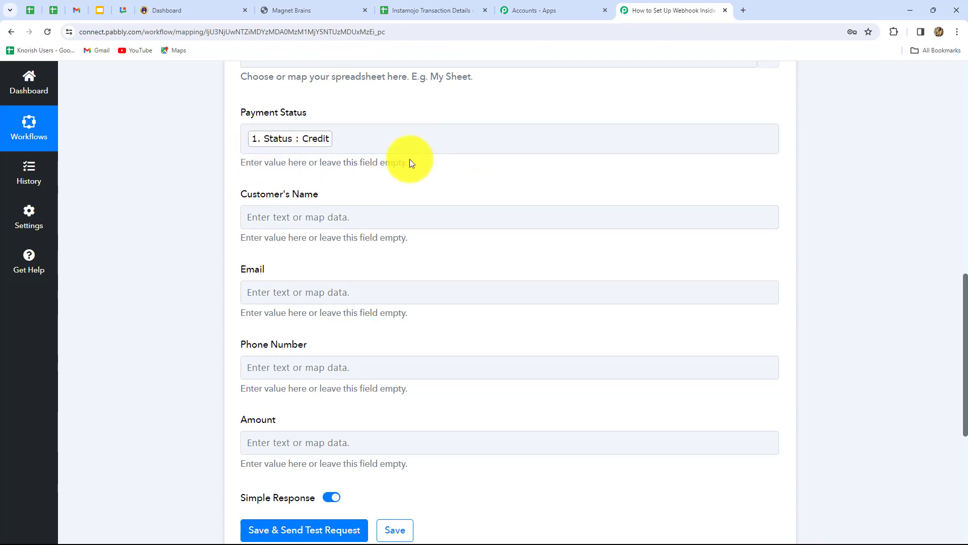
click(327, 135)
click(101, 93)
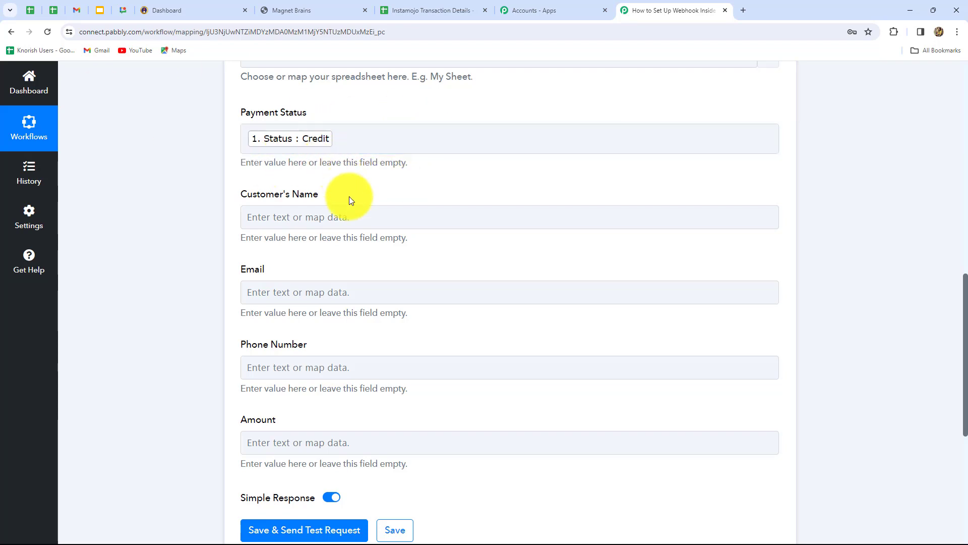
scroll(353, 201, down, 2)
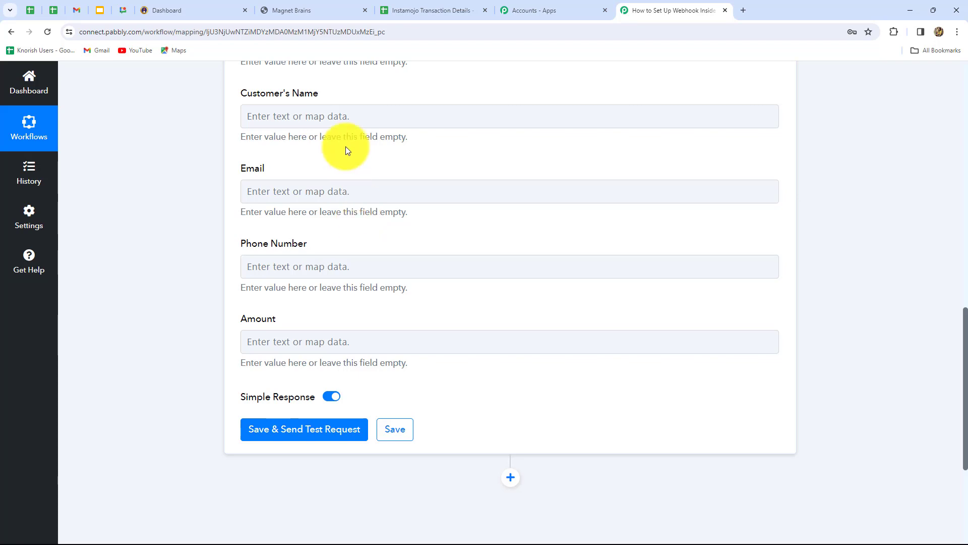
click(290, 124)
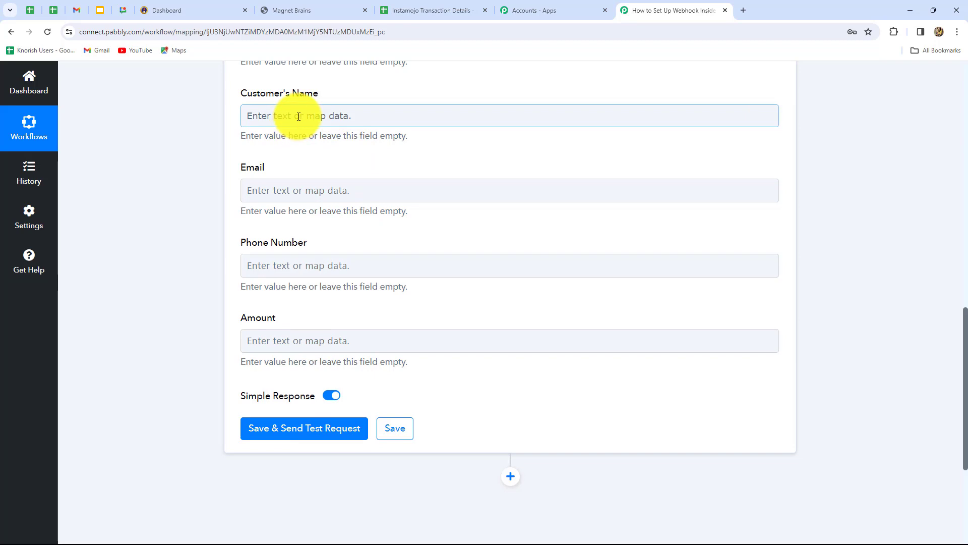
click(298, 116)
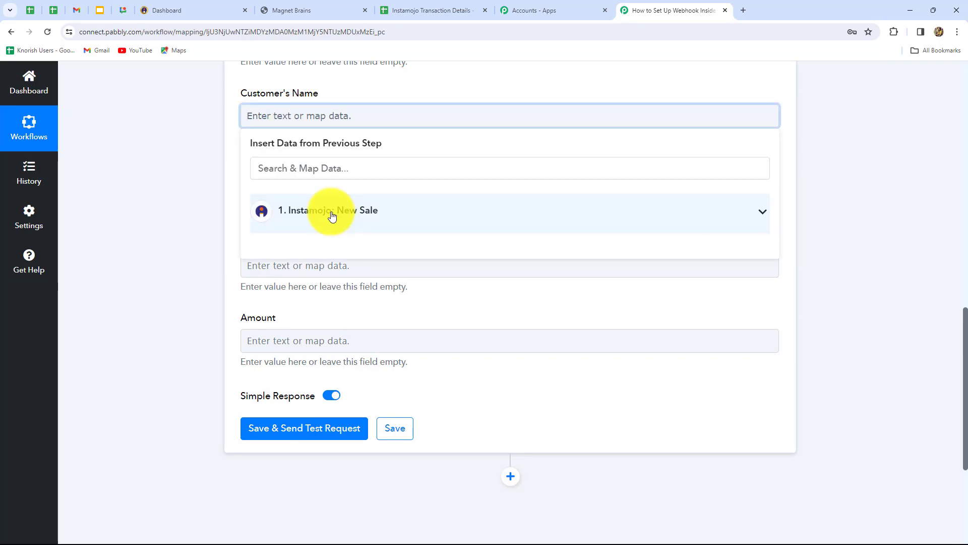
click(331, 215)
click(393, 484)
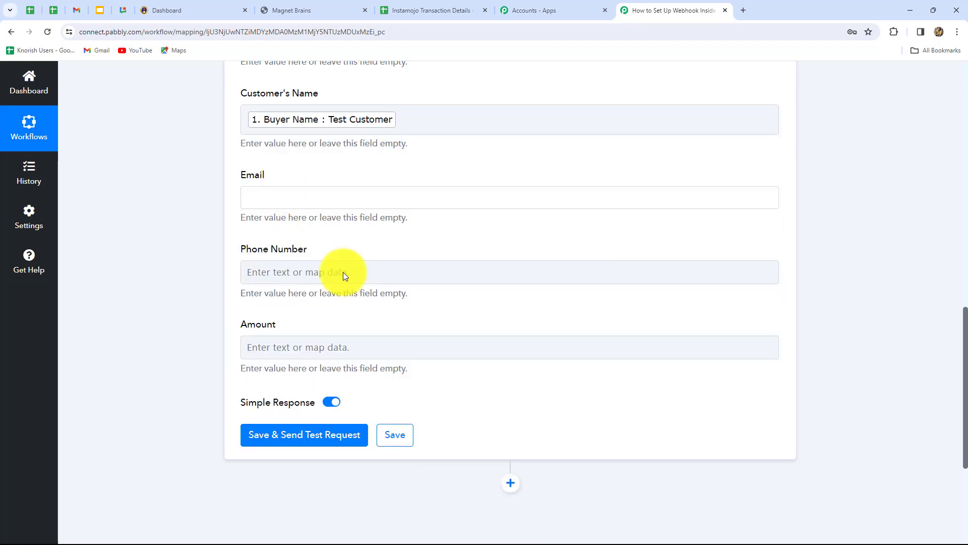
Step: Map the buyer's email and Buyer Phone into the Email and Phone Number fields
click(350, 291)
scroll(371, 504, down, 2)
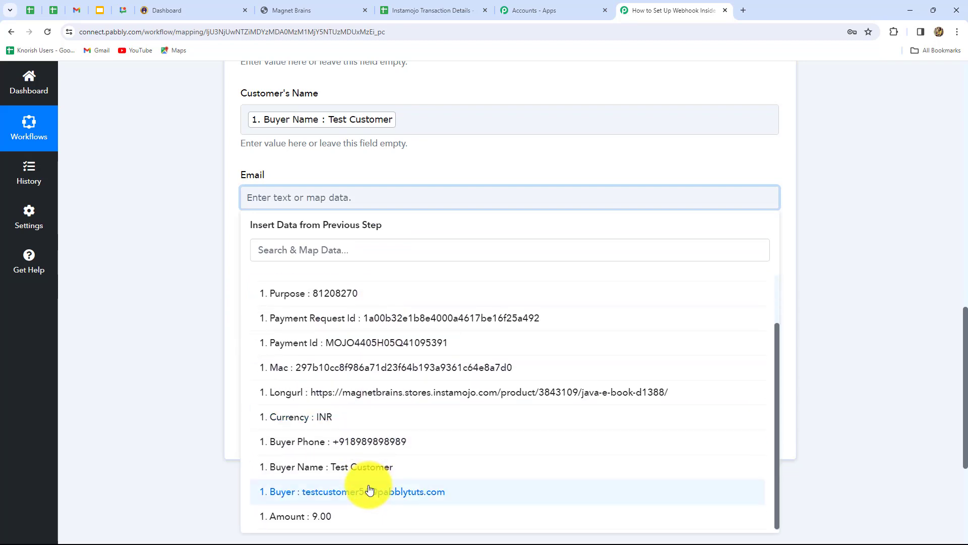
click(370, 489)
scroll(371, 130, down, 3)
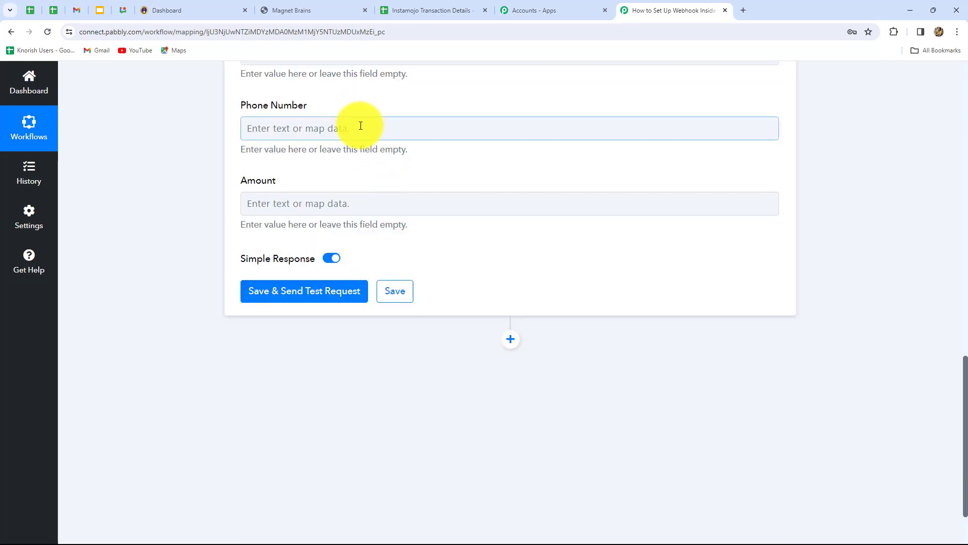
click(361, 126)
click(356, 237)
click(371, 437)
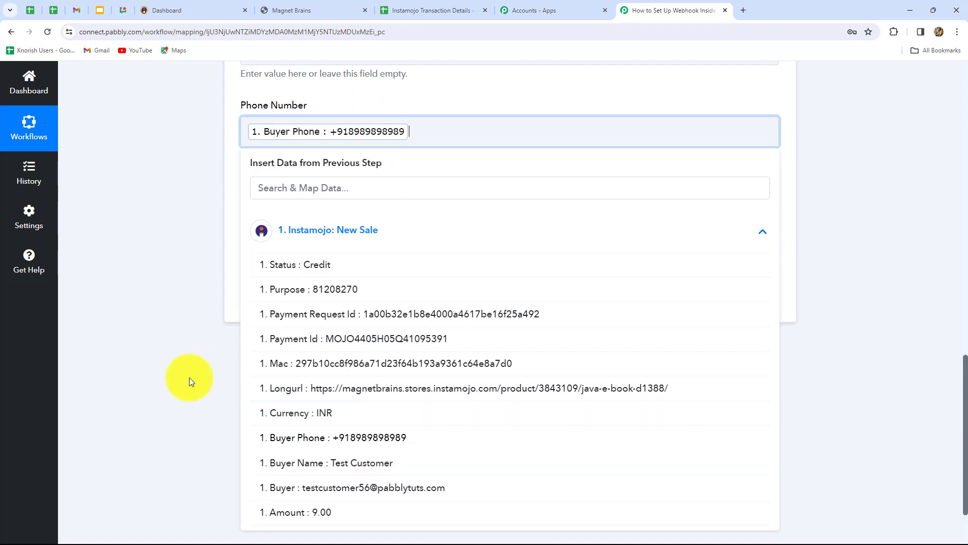
Step: Map the sale Amount from the New Sale trigger into the Amount field
click(196, 383)
click(311, 209)
click(335, 305)
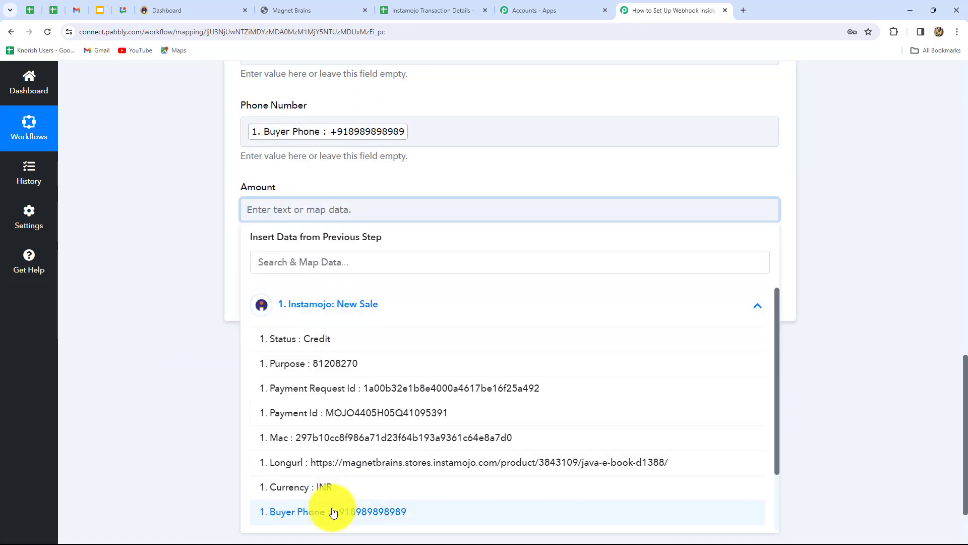
scroll(368, 462, down, 2)
click(335, 513)
click(821, 375)
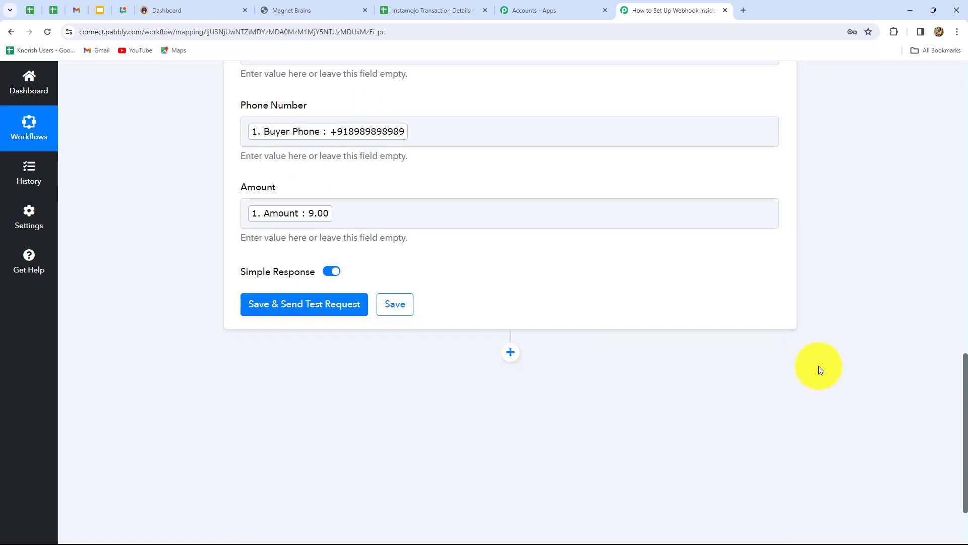
scroll(819, 353, up, 9)
scroll(820, 352, down, 5)
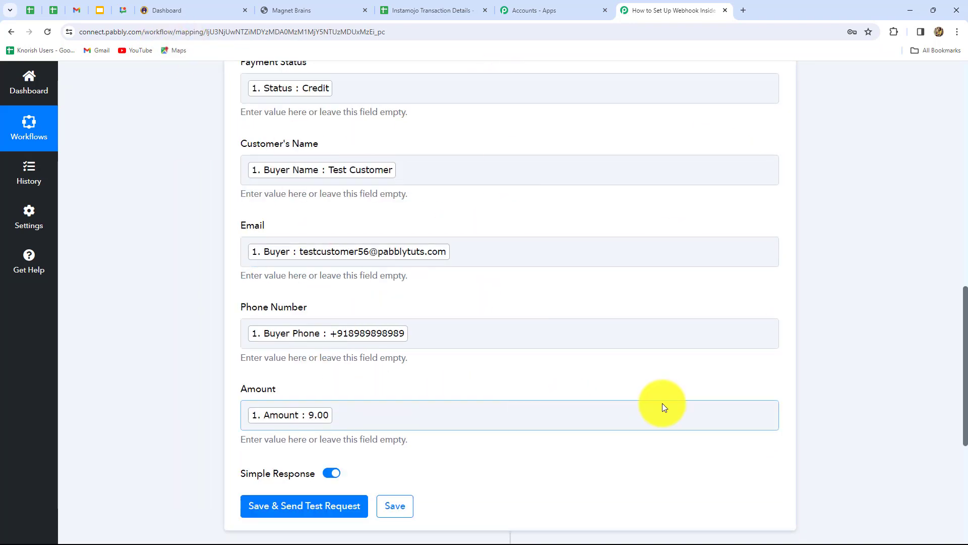
scroll(652, 394, down, 5)
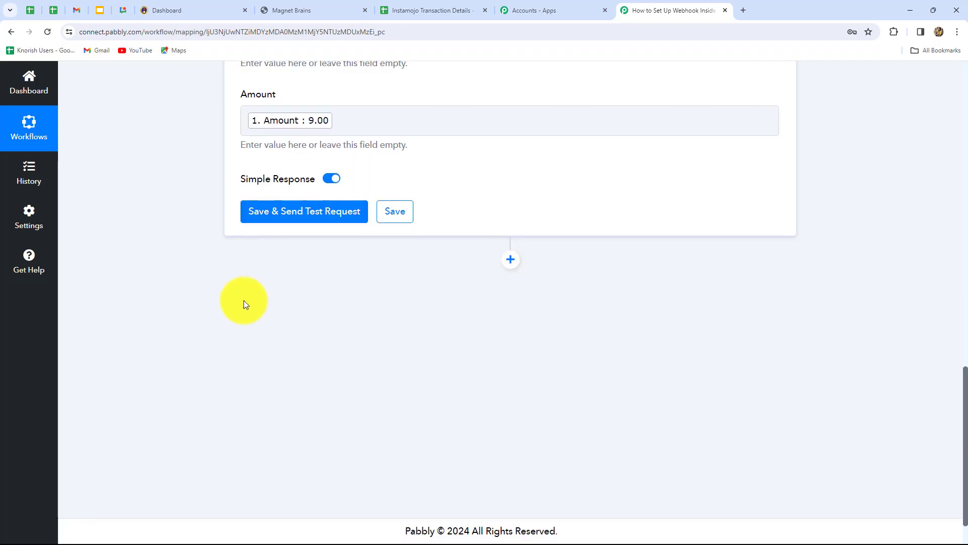
Step: Save and send a test request, then check row 2 in the Instamojo Transaction Details sheet
click(260, 211)
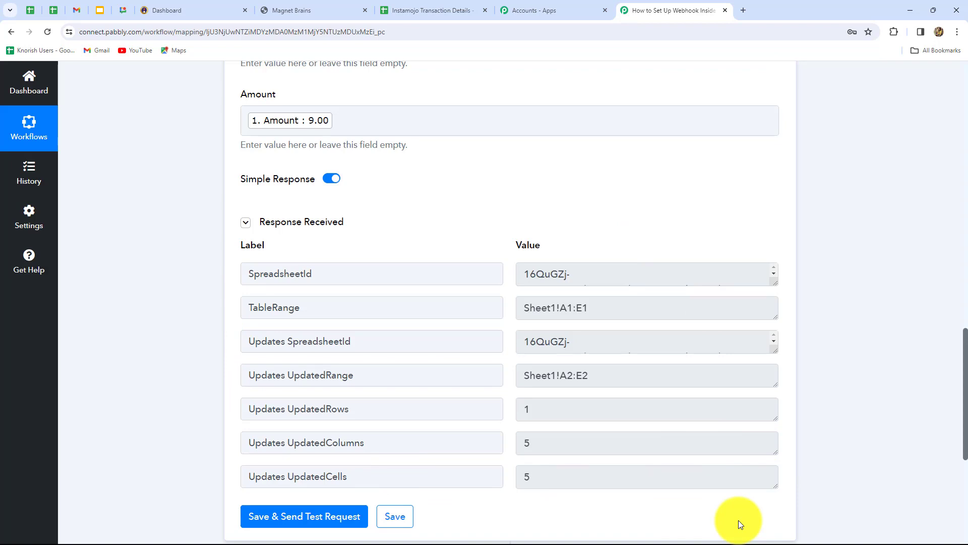
click(432, 10)
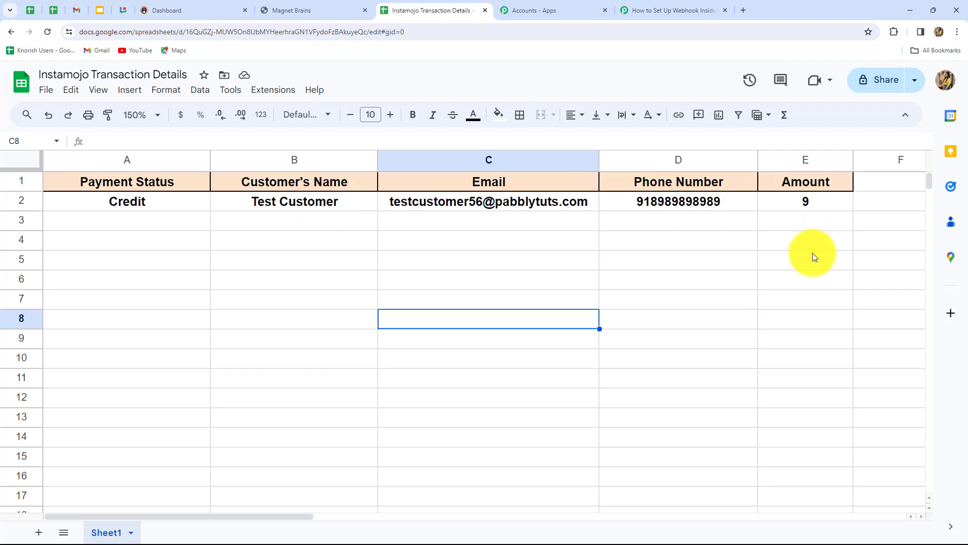
Step: Return to the Pabbly workflow tab, then switch to the Instamojo dashboard
click(643, 10)
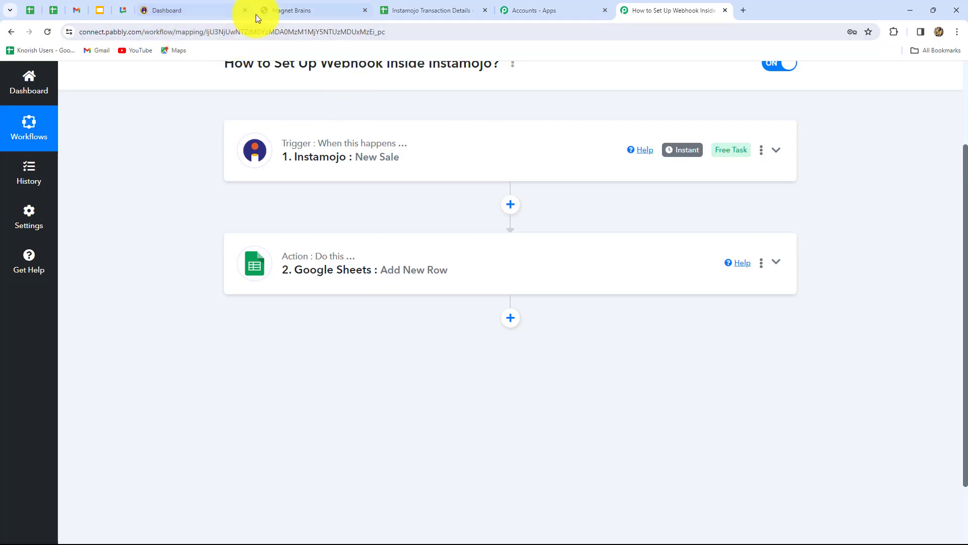
click(216, 10)
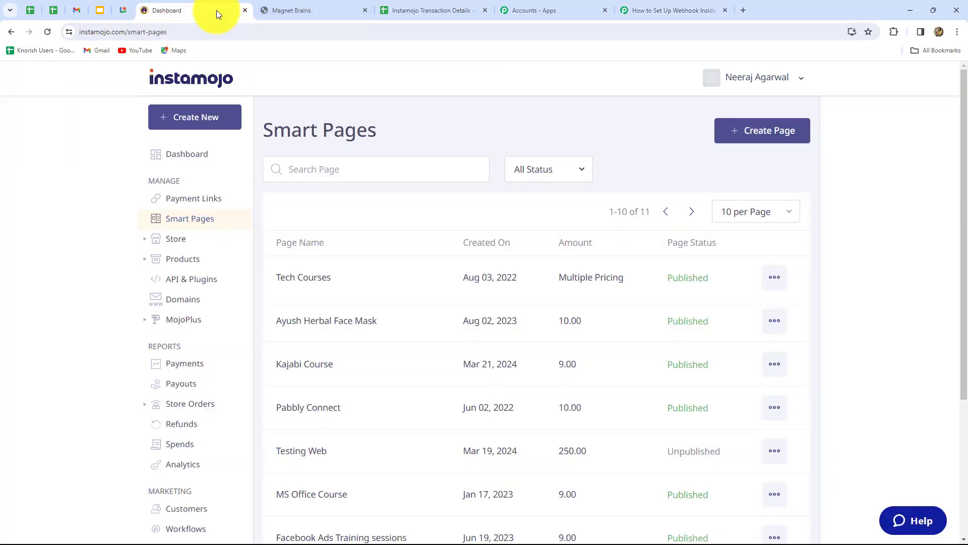
Step: Open the Java E-Book from All Products and launch its ₹9 checkout page
click(181, 261)
click(183, 280)
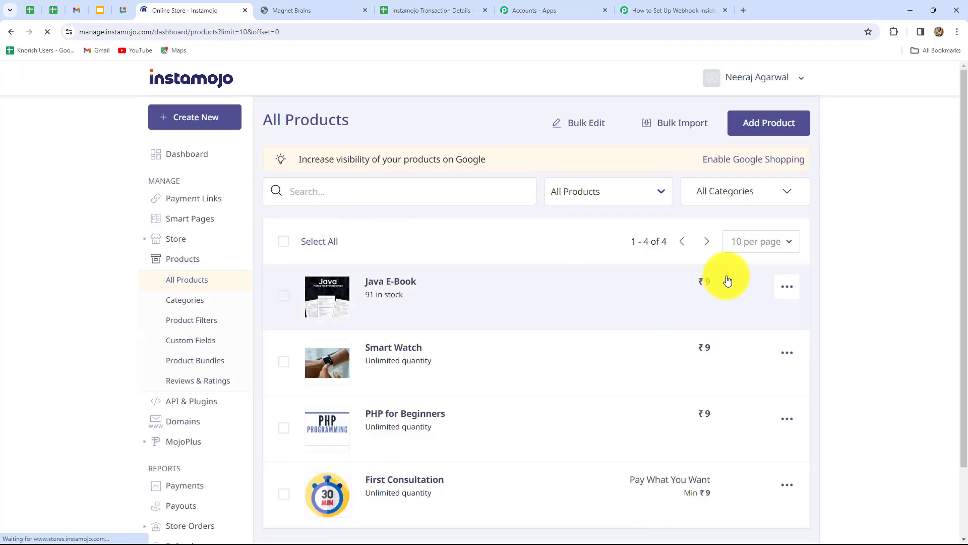
click(726, 280)
click(688, 161)
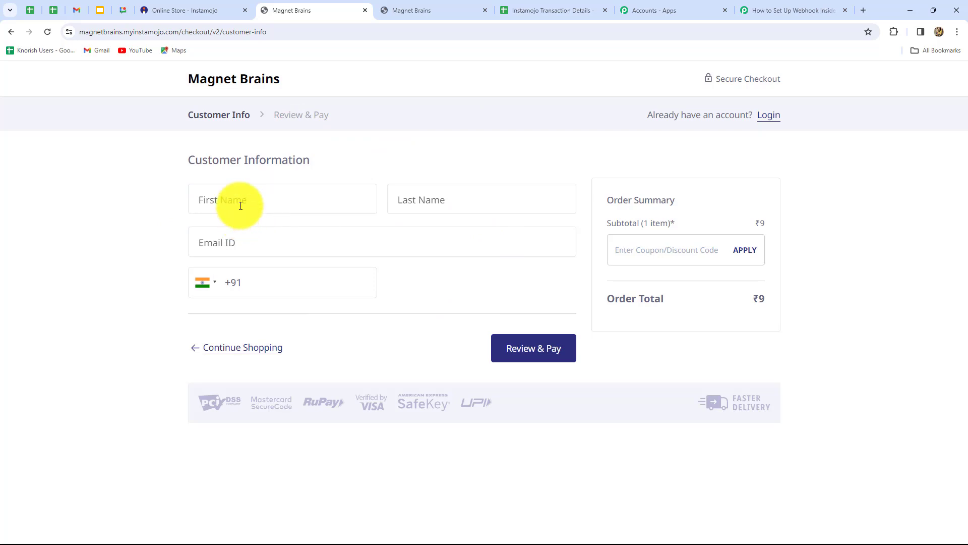
Step: Enter the customer's details and complete the ₹9 test payment
click(241, 208)
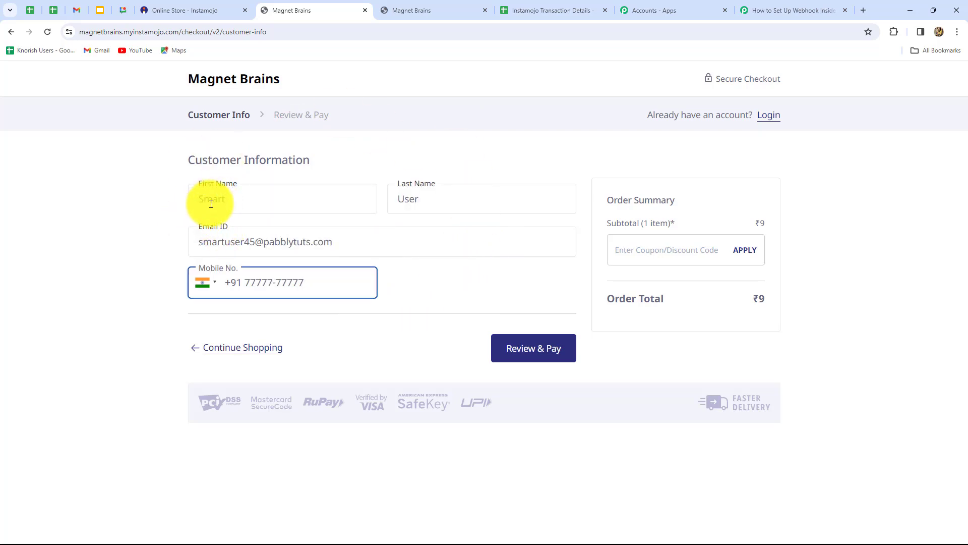
click(566, 354)
click(545, 308)
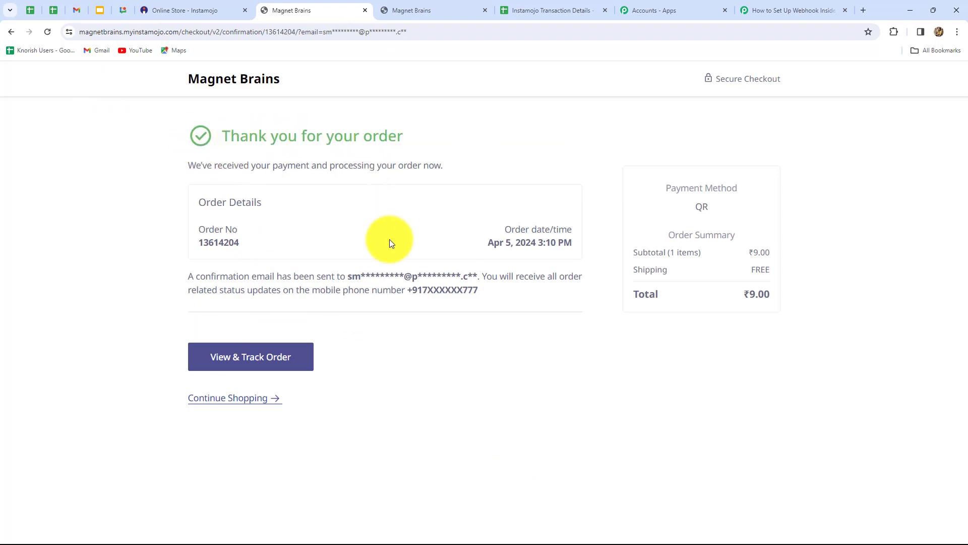
Step: Confirm the sale appears as row 3 in the sheet, then return to the Pabbly workflow
click(517, 11)
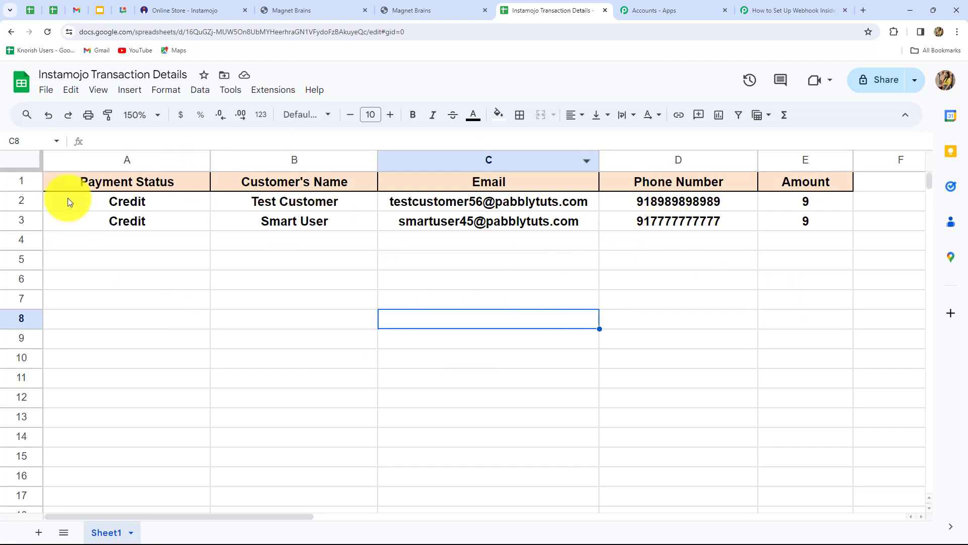
click(772, 10)
scroll(777, 268, up, 1)
scroll(777, 268, up, 1)
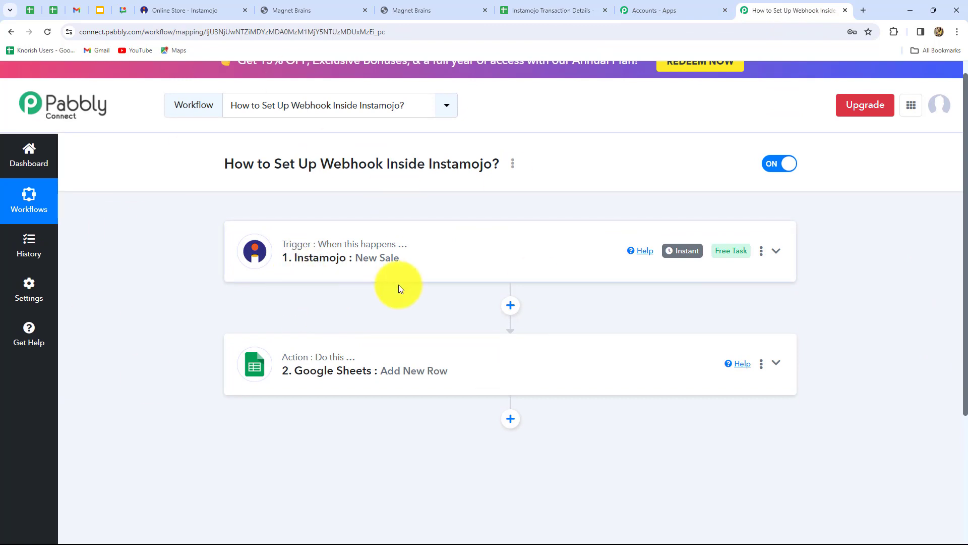
click(761, 222)
click(776, 115)
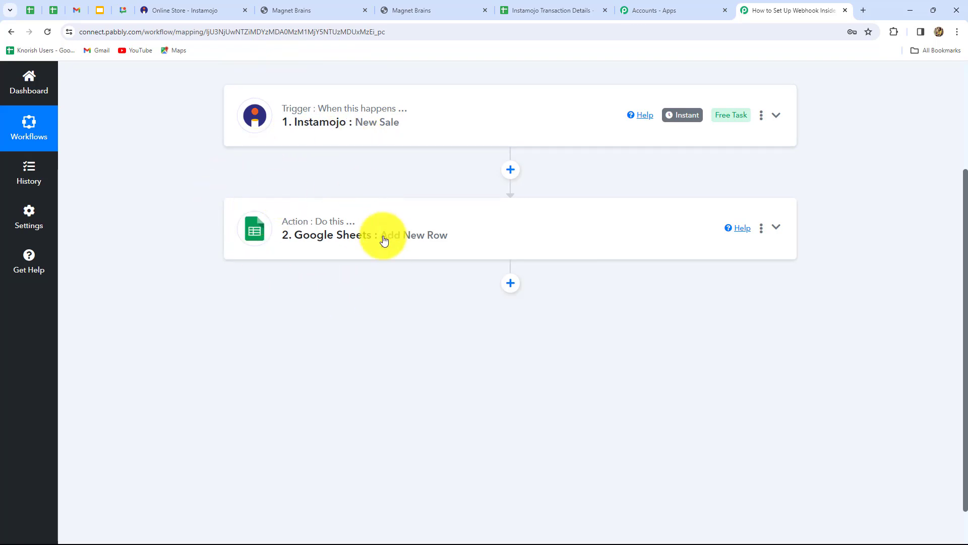
click(404, 140)
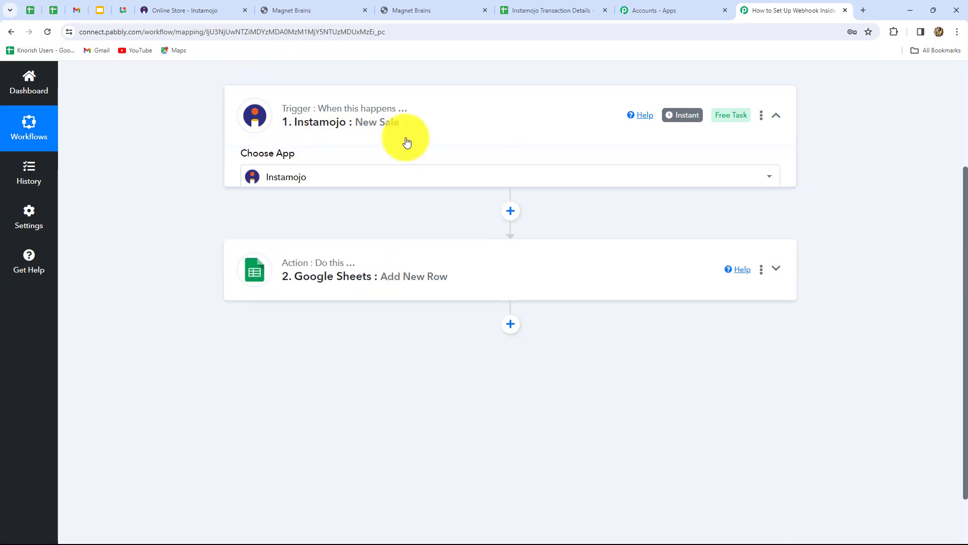
scroll(494, 162, up, 3)
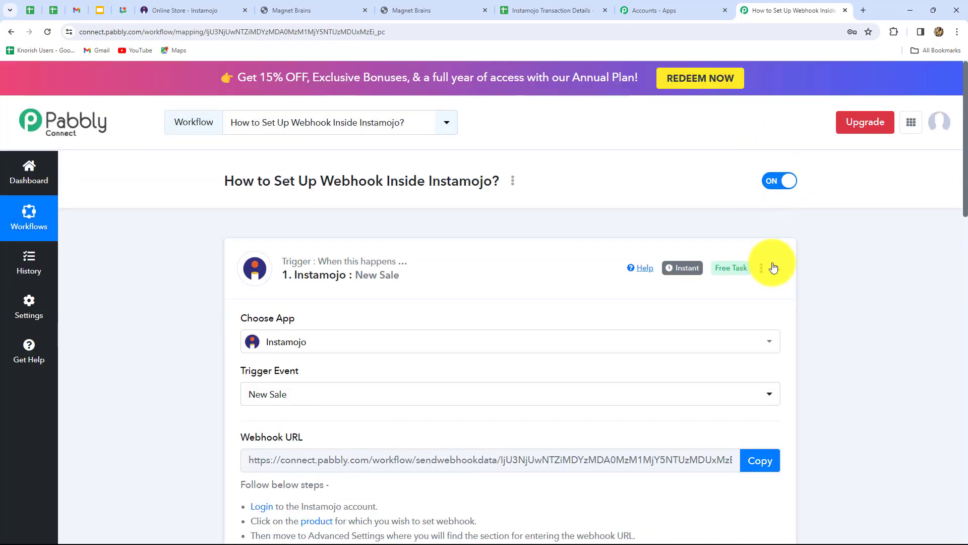
click(774, 266)
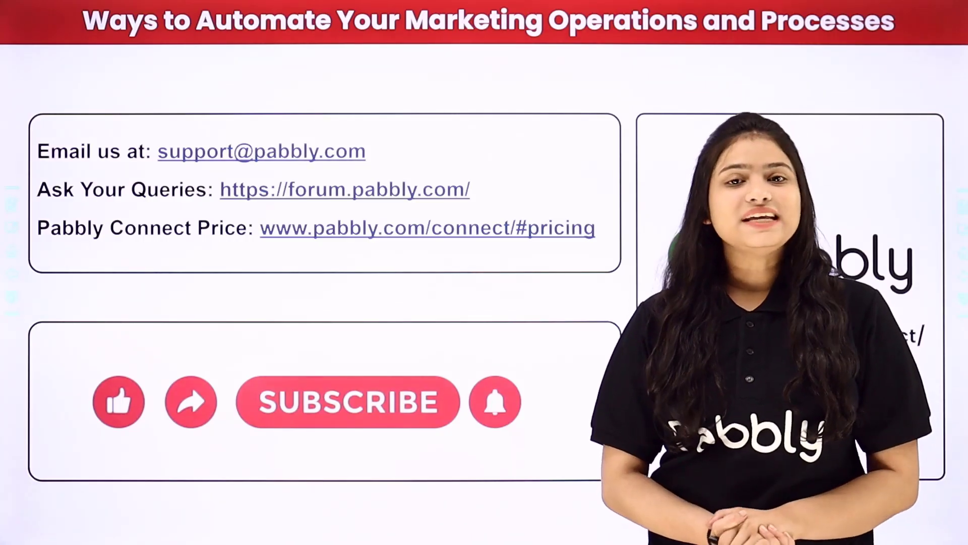